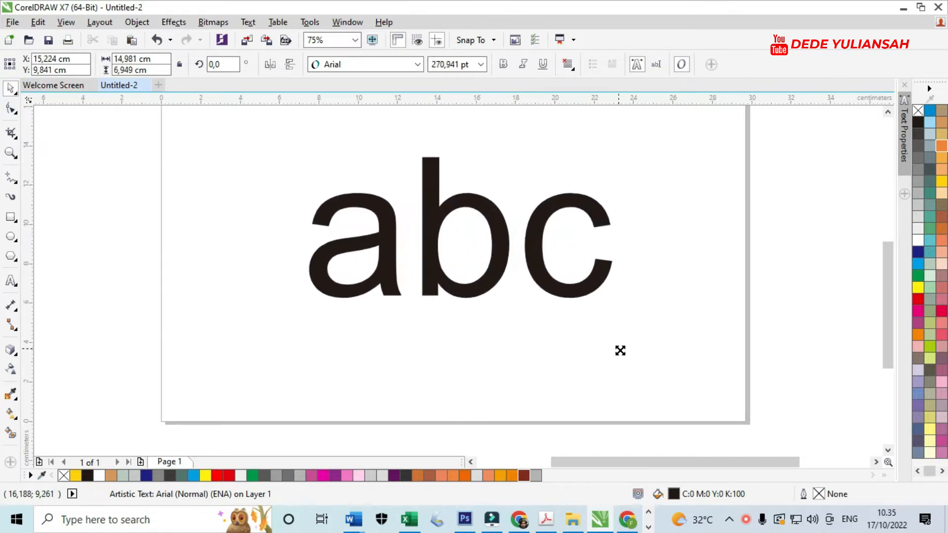
Change the font of the abc text to Geometr415 Blk BT.
click(384, 65)
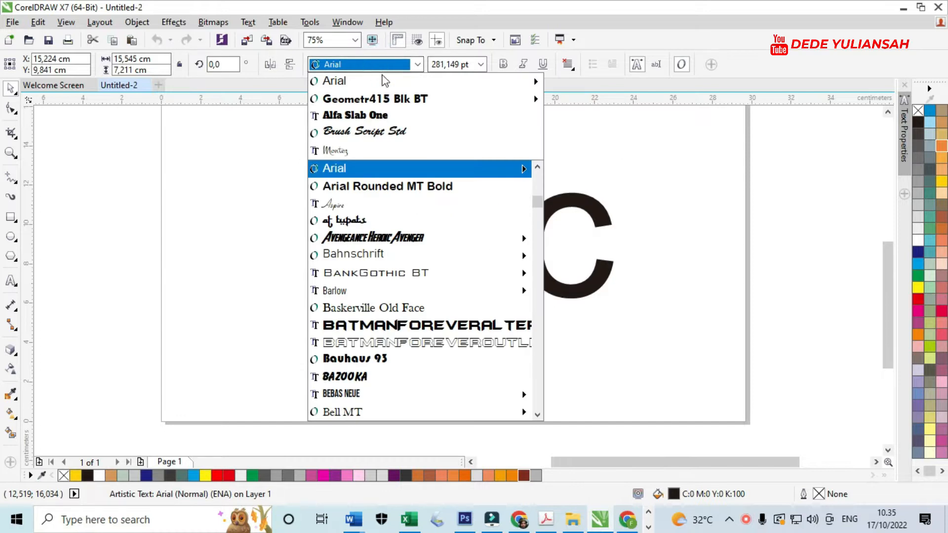
mouse_move(385, 102)
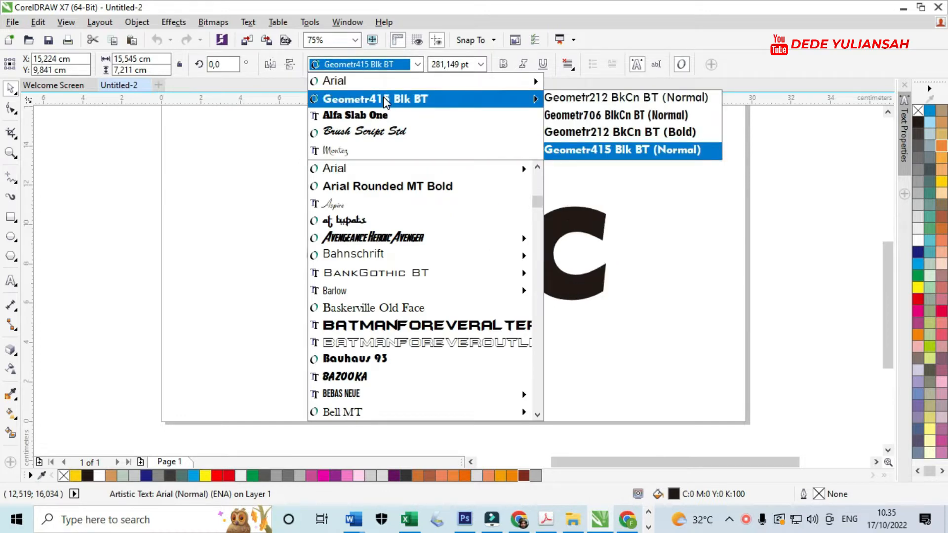
click(385, 101)
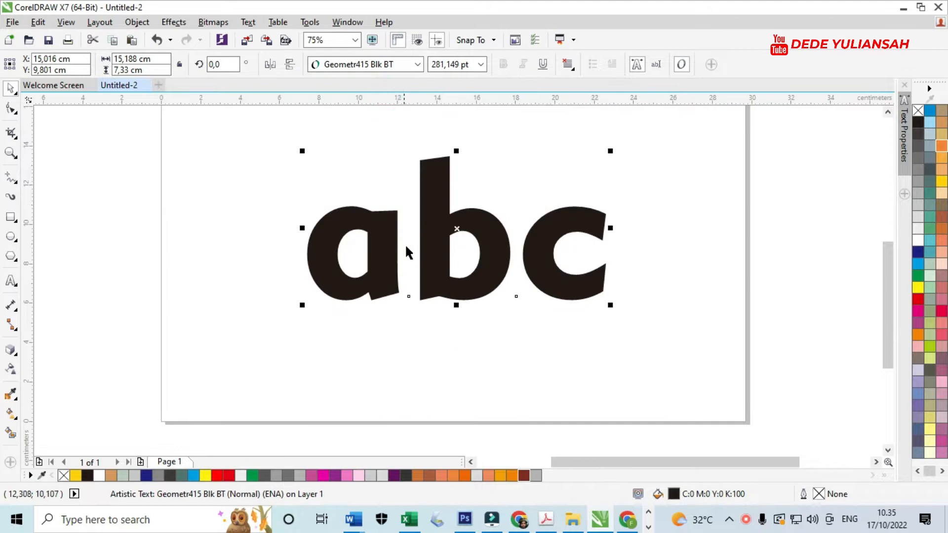
Enlarge the abc text proportionally to about 18.9 cm wide and 9.1 cm high.
scroll(406, 250, down, 2)
scroll(513, 222, up, 2)
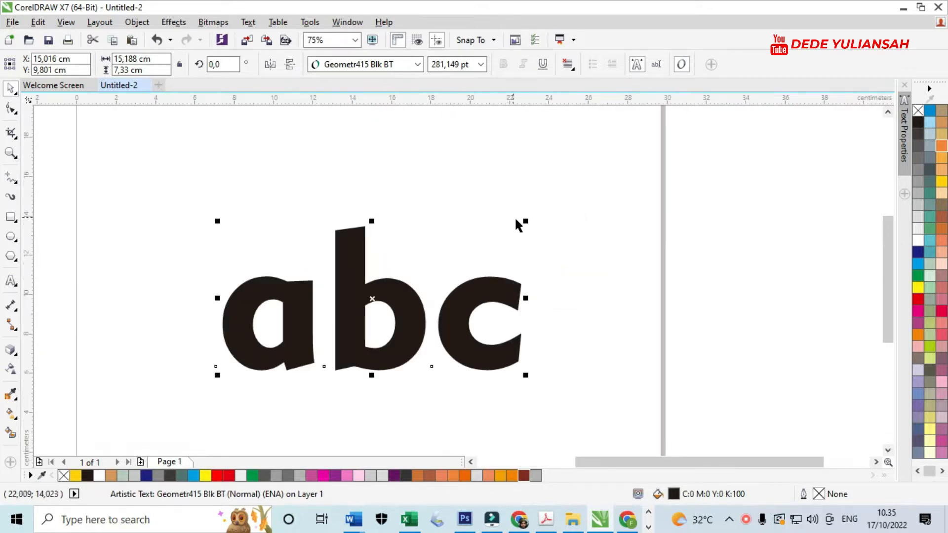
drag(525, 221, 561, 196)
drag(490, 302, 499, 279)
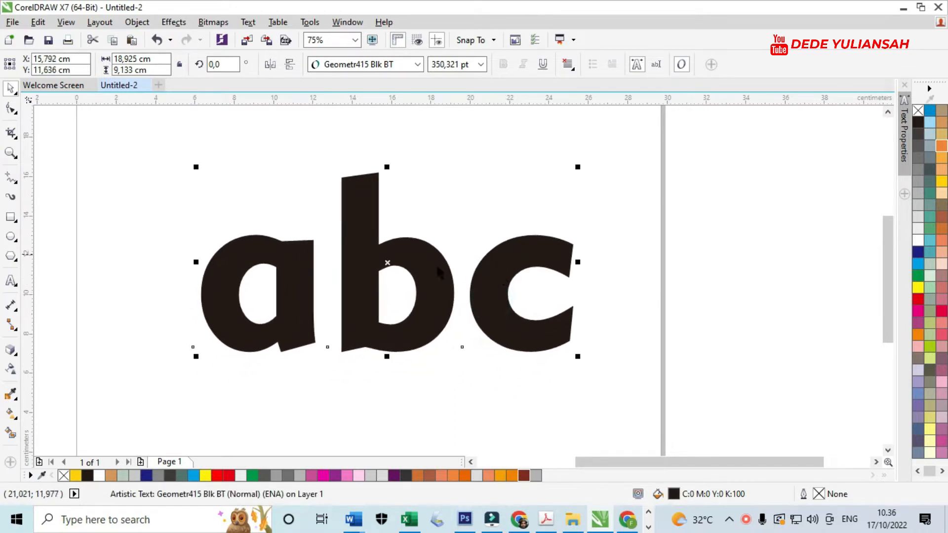
Add a one-step outside contour in orange around the abc text with an offset of about 1 cm.
click(15, 356)
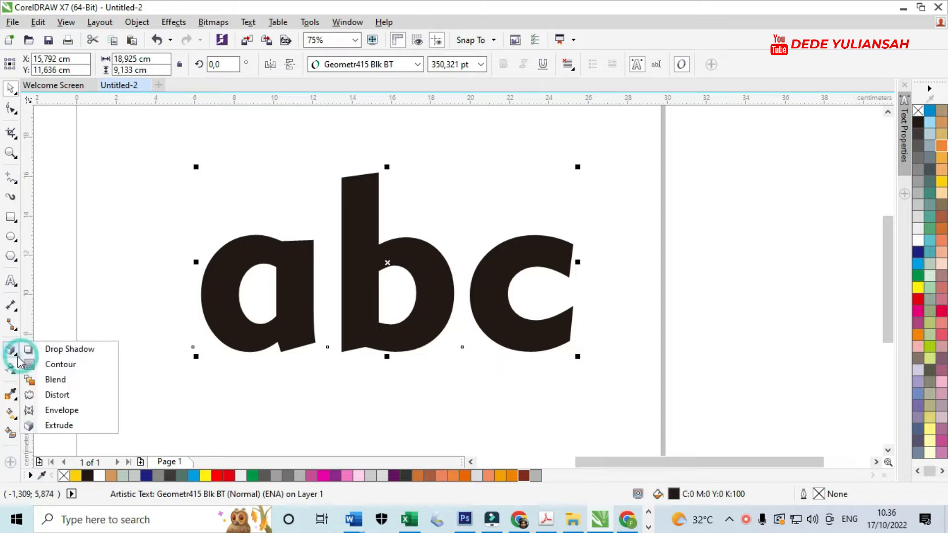
click(59, 364)
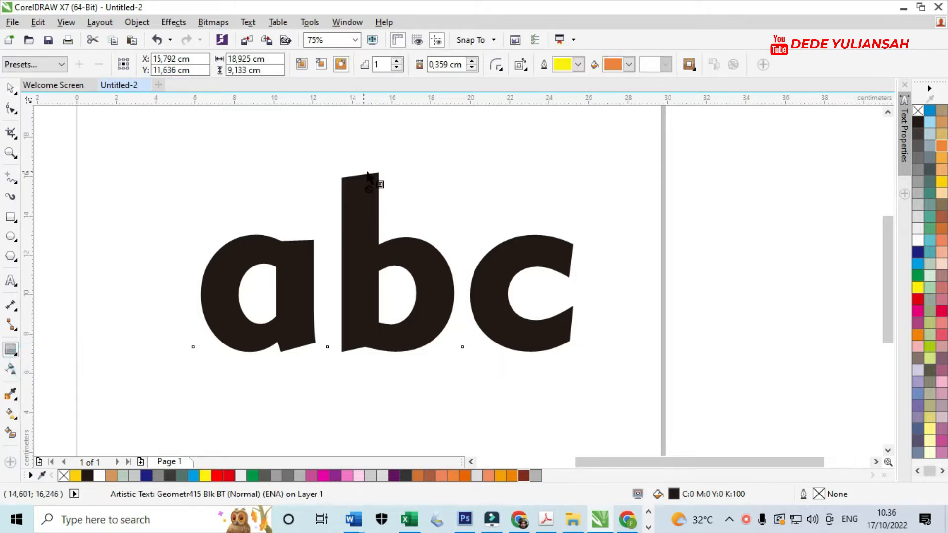
drag(366, 176, 363, 150)
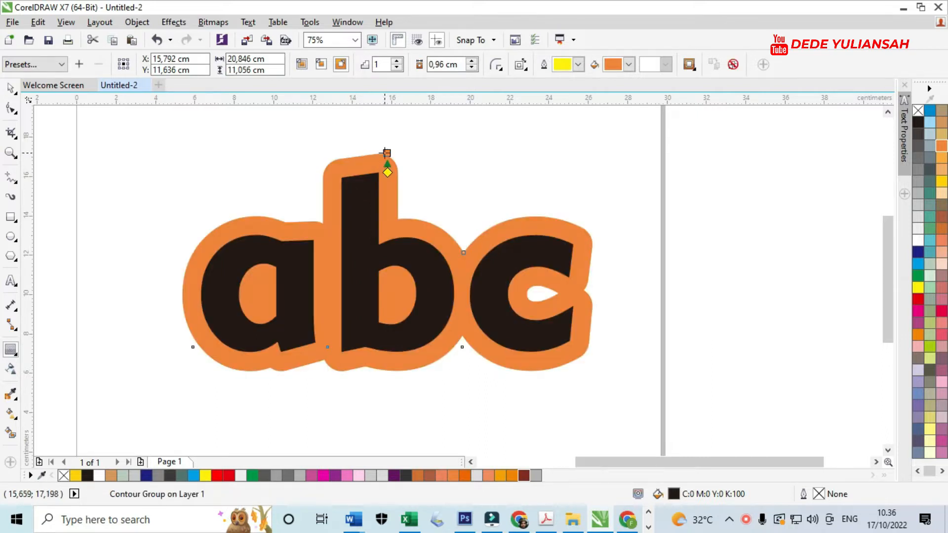
drag(385, 153, 387, 156)
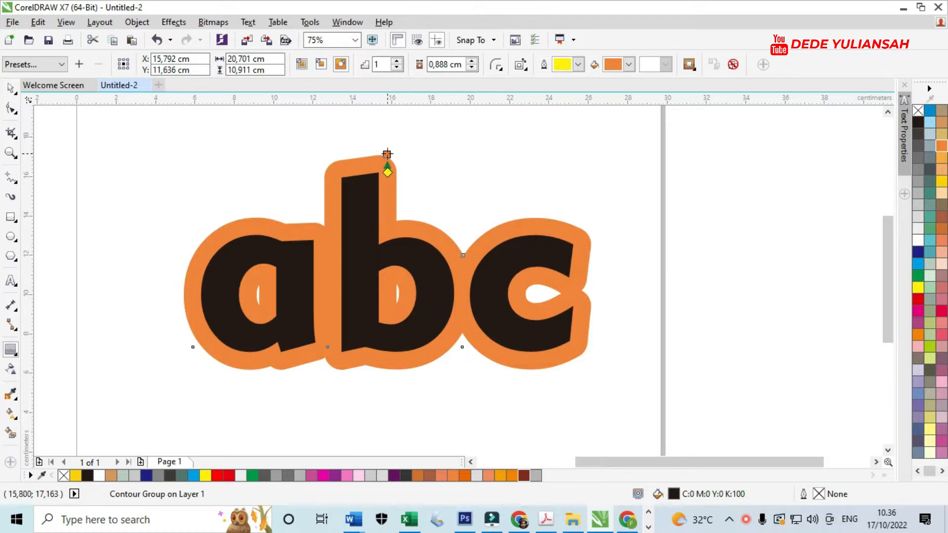
drag(387, 154, 387, 152)
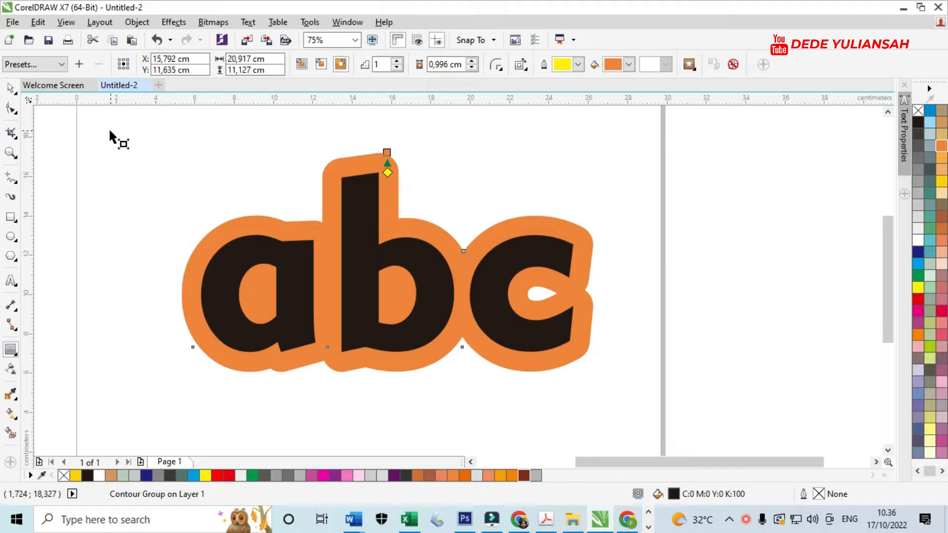
click(10, 88)
click(94, 165)
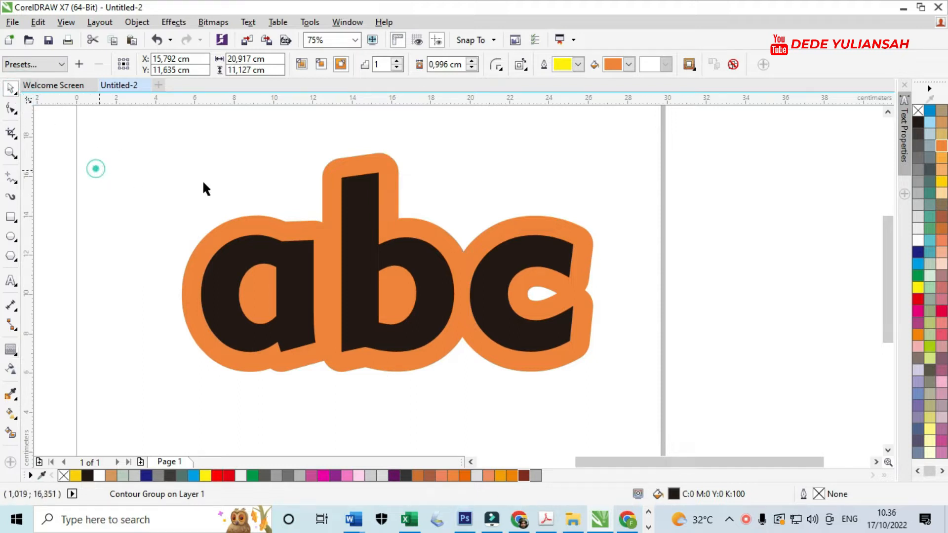
Break the contour group apart so the orange outline is separate from the abc text.
click(396, 178)
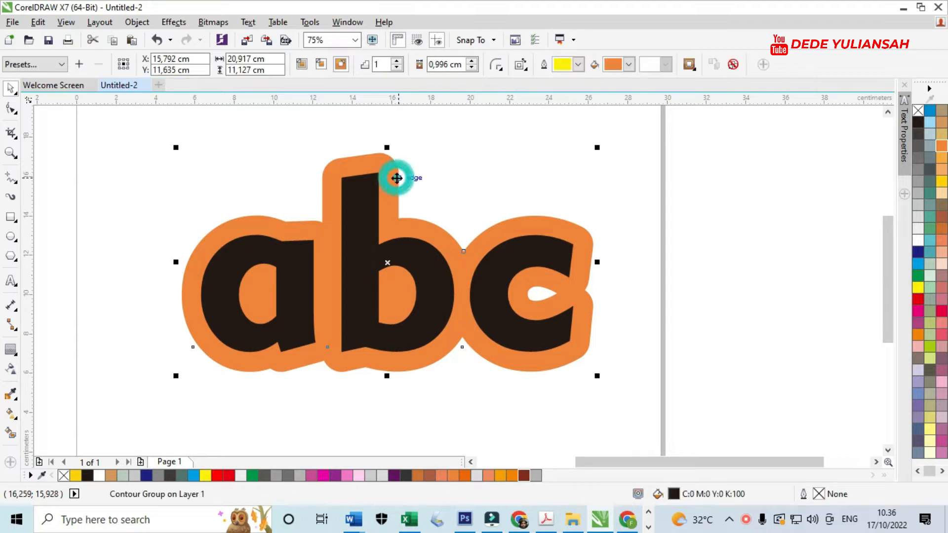
right_click(396, 178)
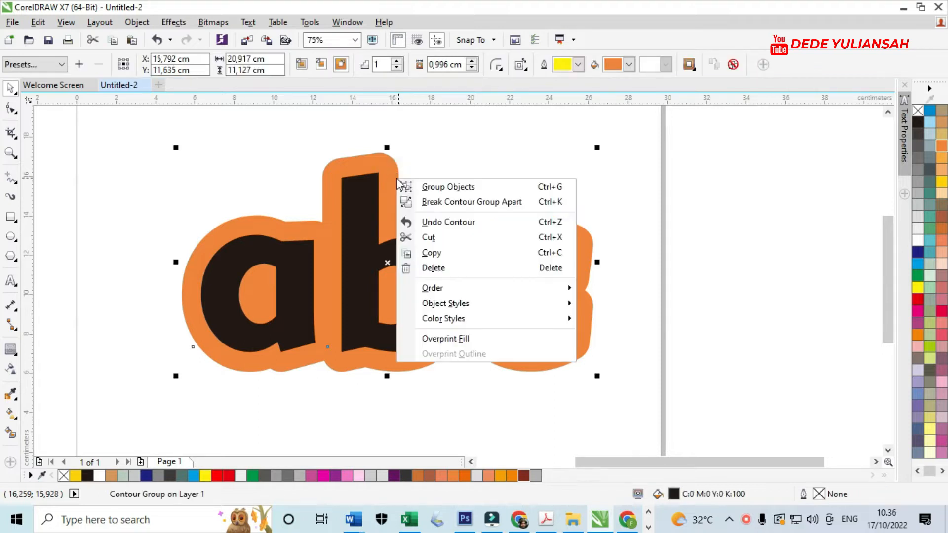
click(452, 202)
click(443, 159)
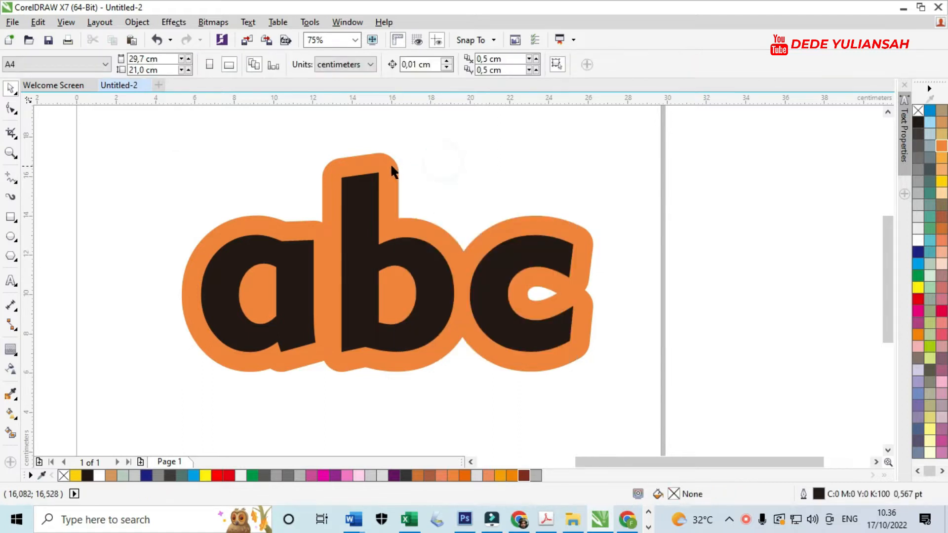
Extrude the orange outline shape diagonally down to the right and switch it to a parallel extrusion type.
click(391, 168)
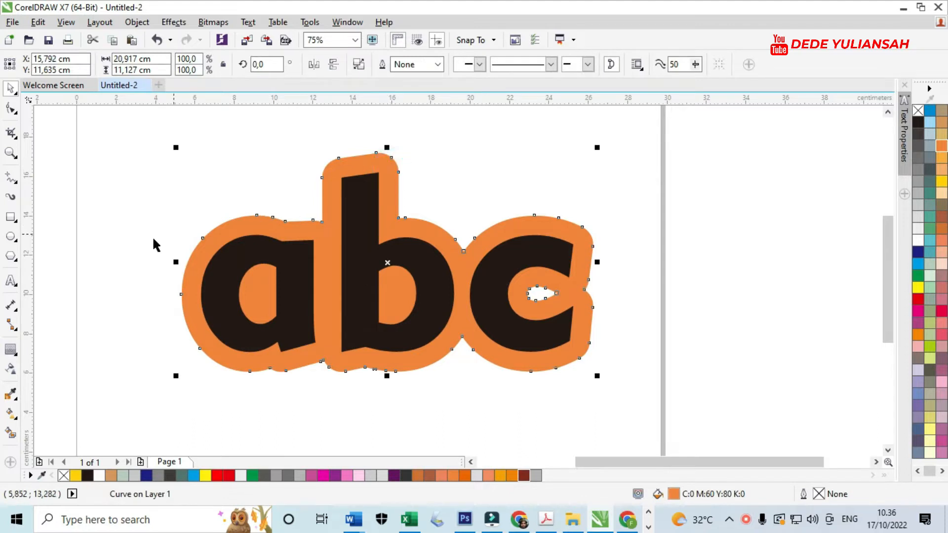
click(17, 355)
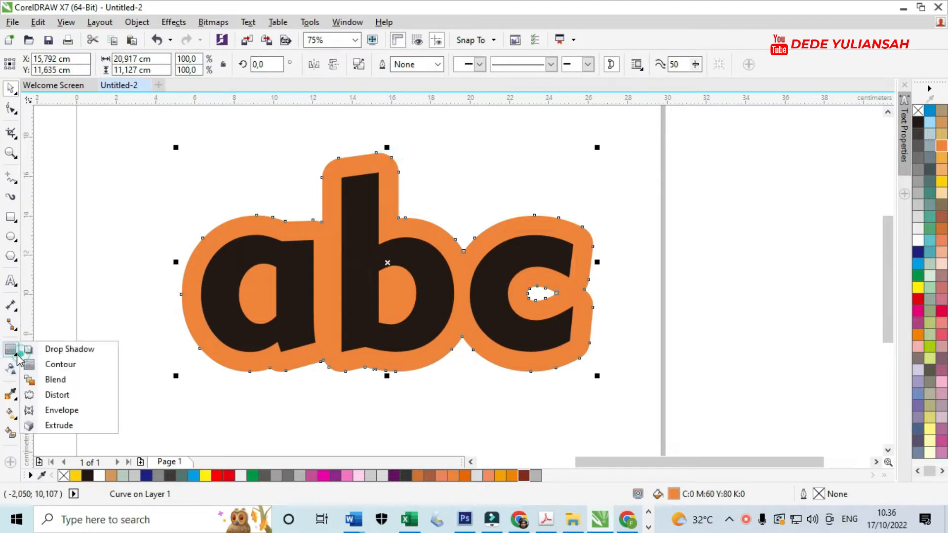
click(29, 426)
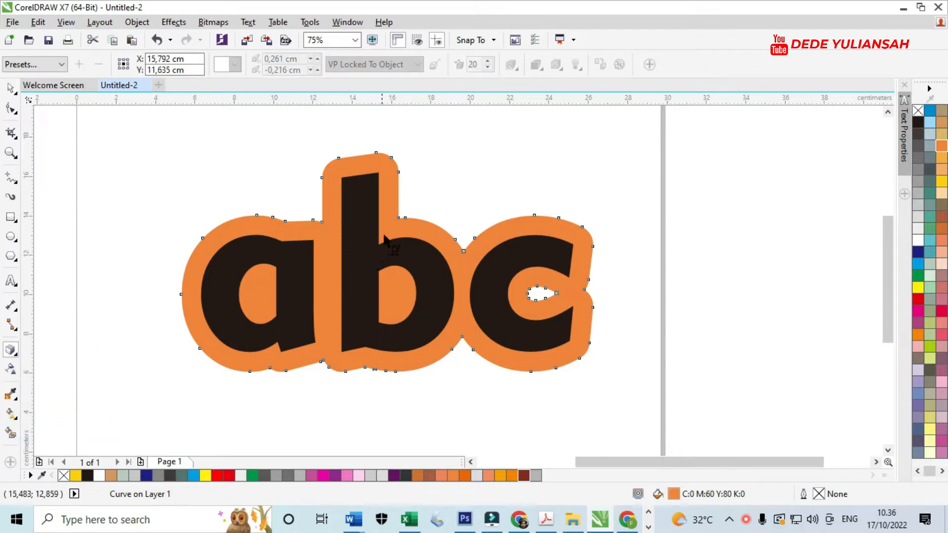
drag(388, 225, 438, 336)
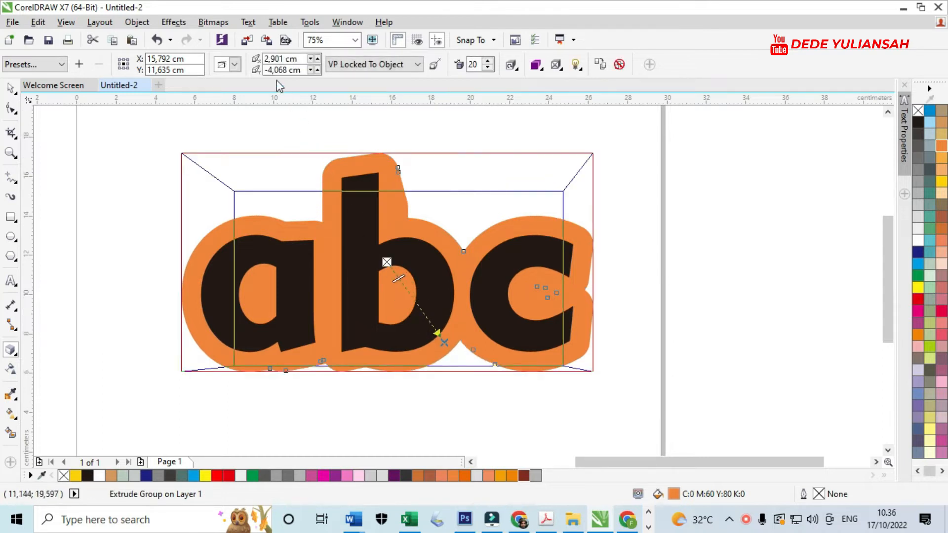
click(236, 65)
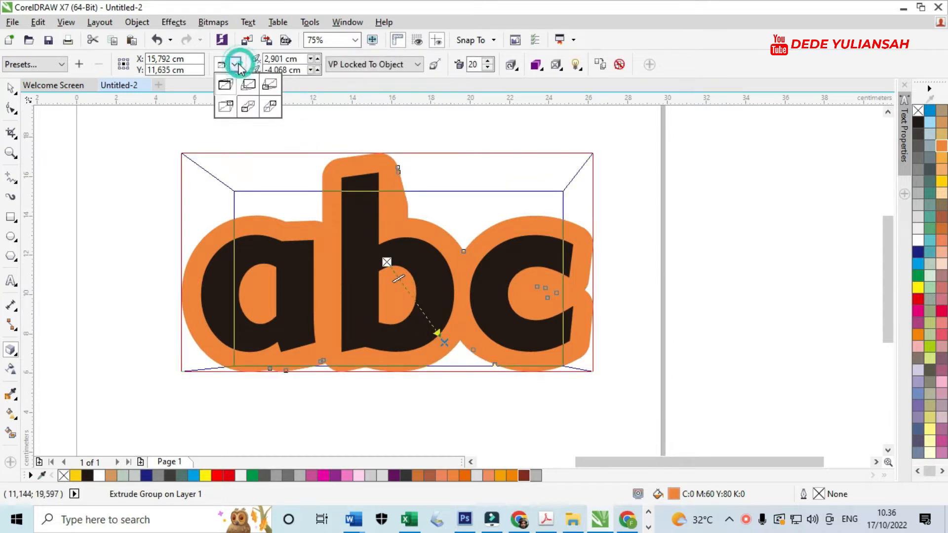
click(249, 107)
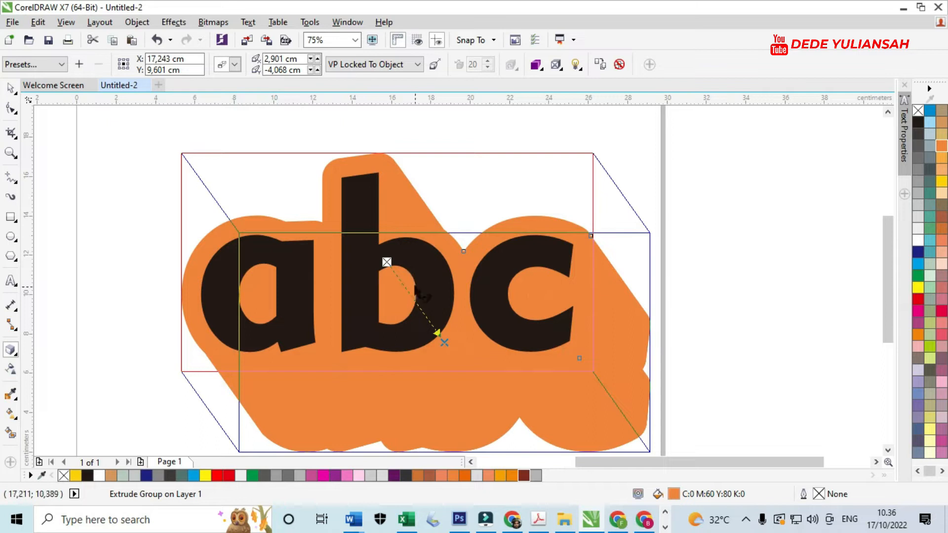
Set the extrusion's color to a solid near-black fill.
click(537, 65)
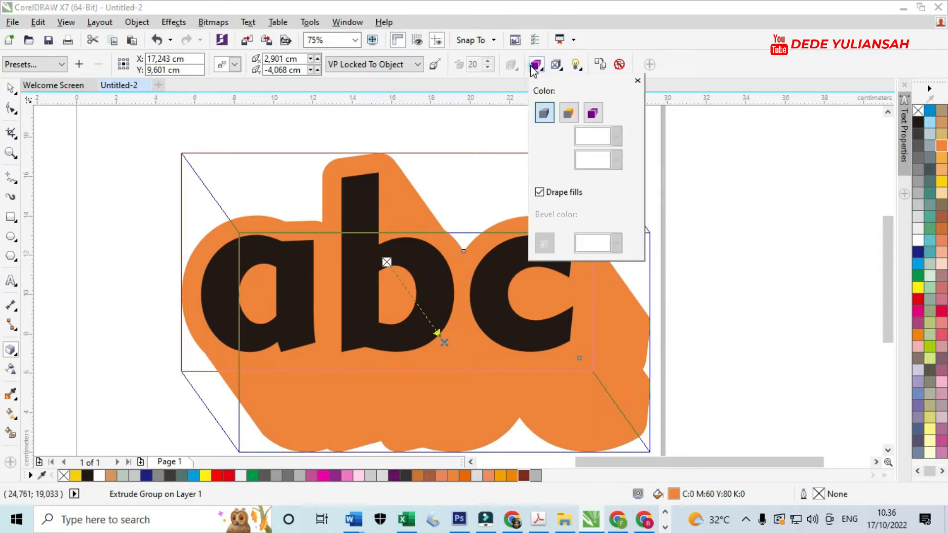
click(568, 115)
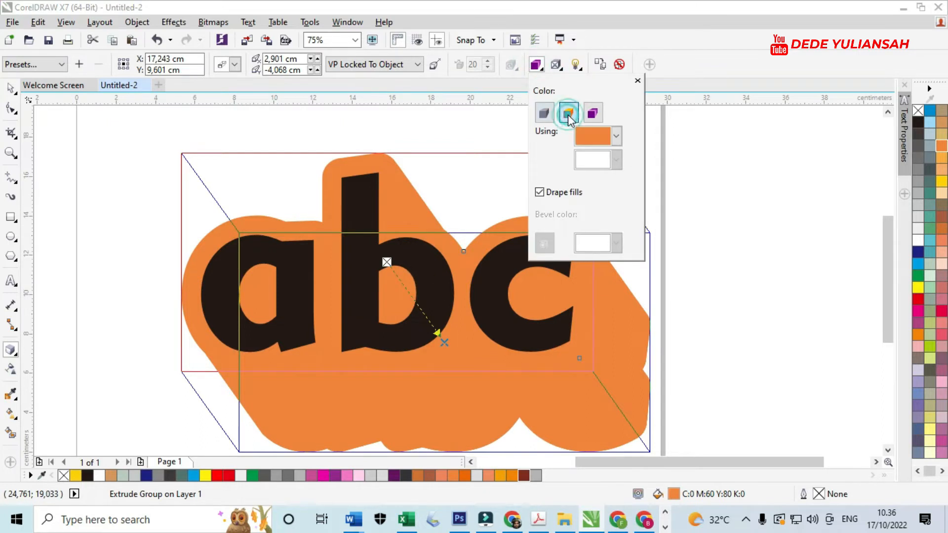
click(617, 136)
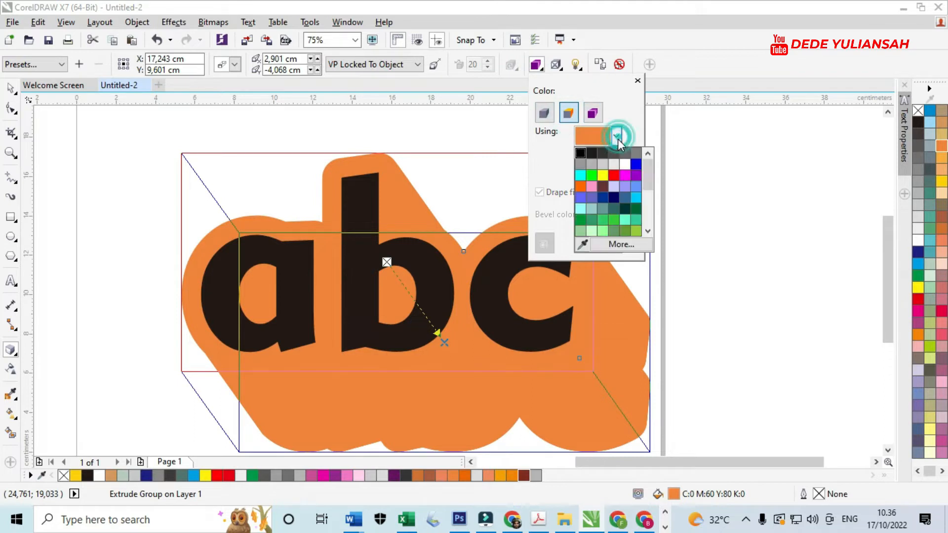
click(588, 152)
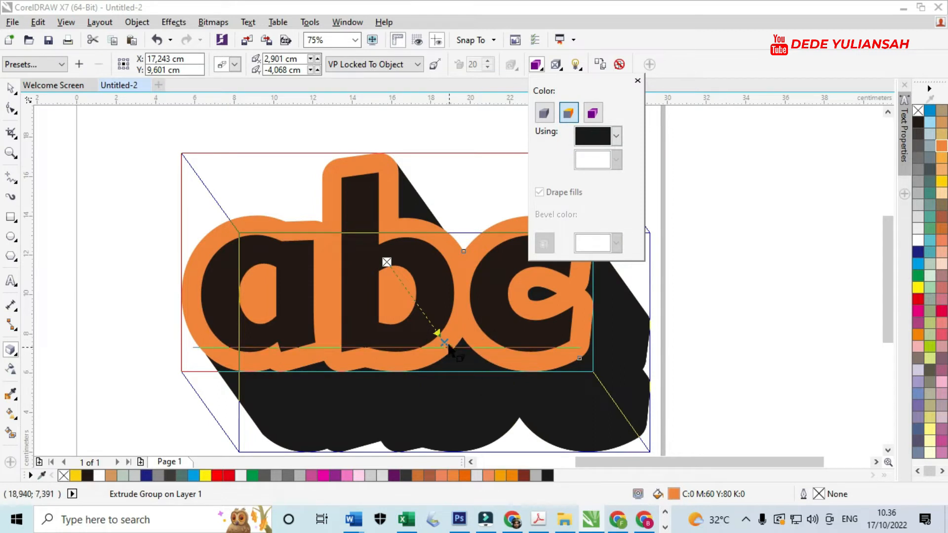
Shorten the extrusion to a shallow offset of about 0.96 cm horizontally and -1.07 cm vertically.
drag(444, 342, 413, 283)
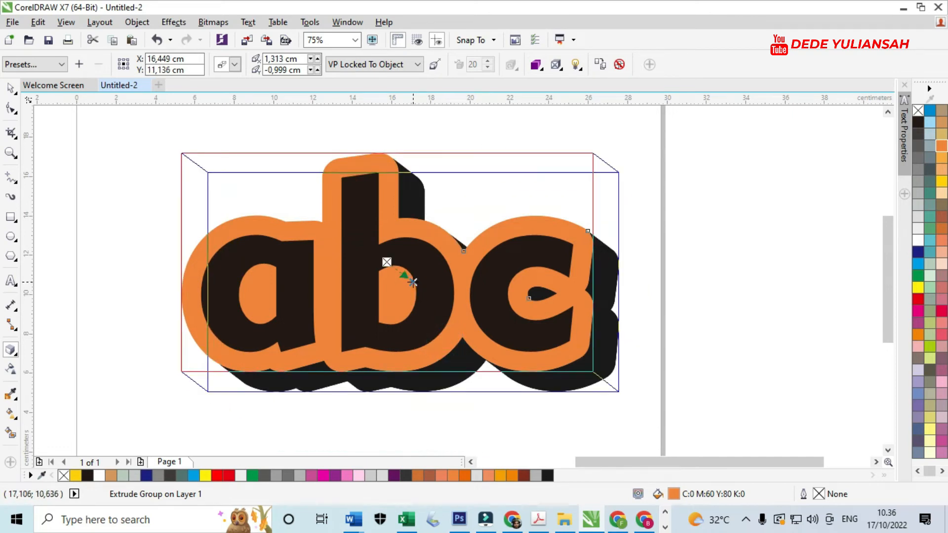
drag(413, 283, 406, 272)
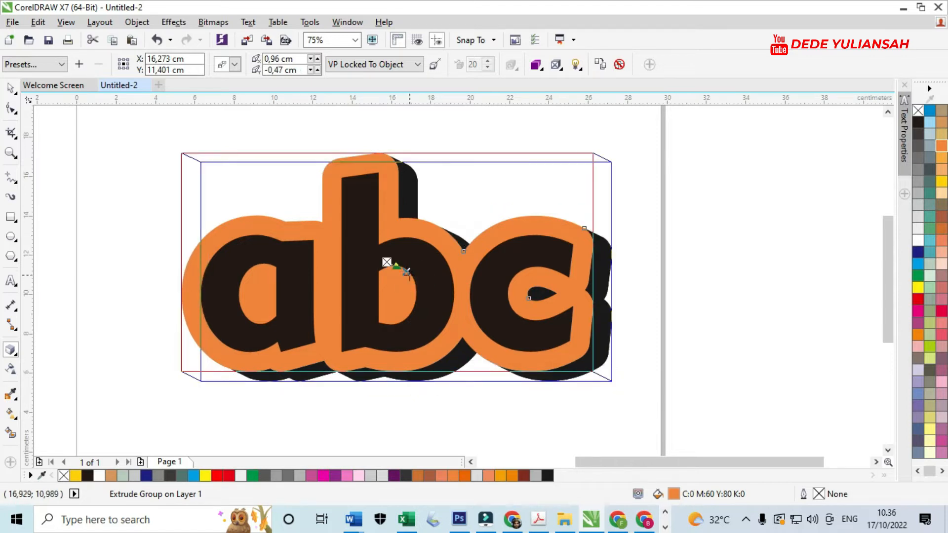
drag(406, 272, 400, 281)
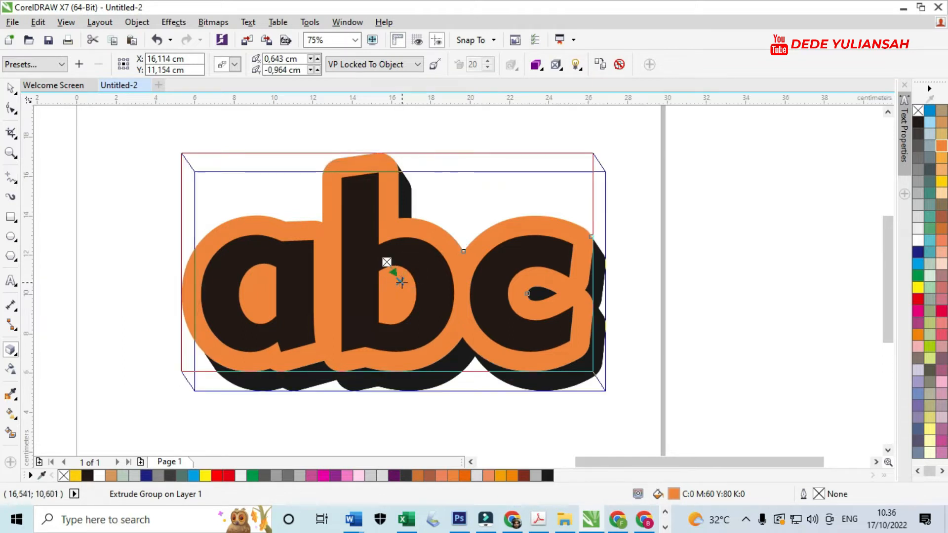
drag(401, 282, 406, 284)
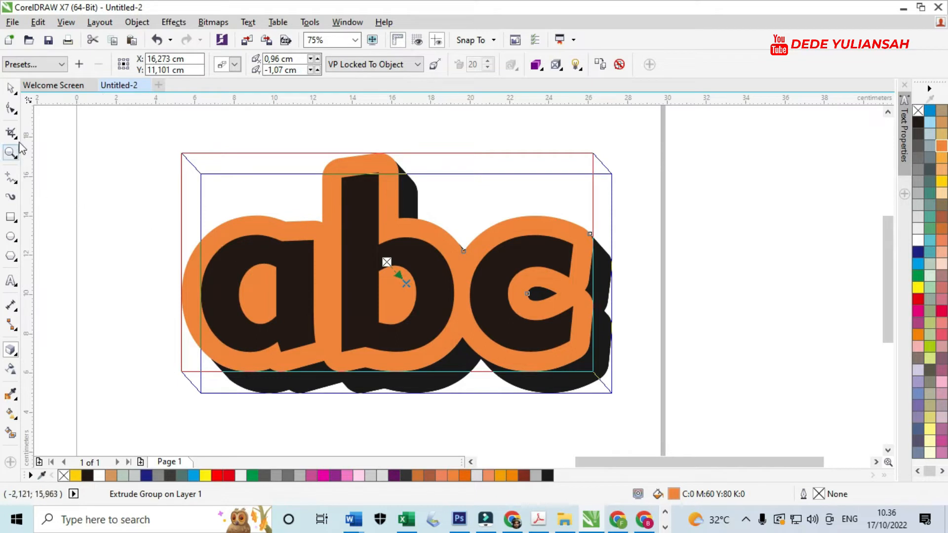
click(11, 89)
click(107, 215)
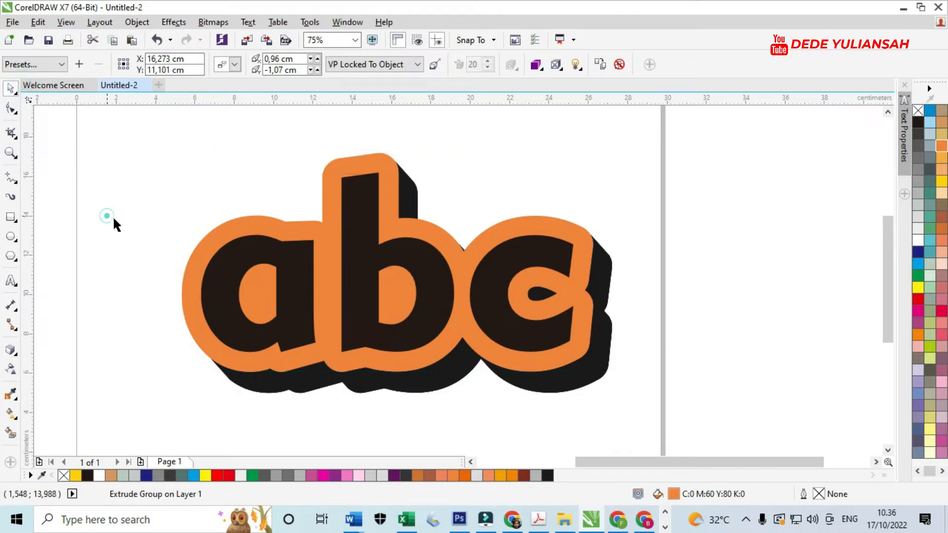
Fill the abc text on top of the orange outline with white.
click(402, 221)
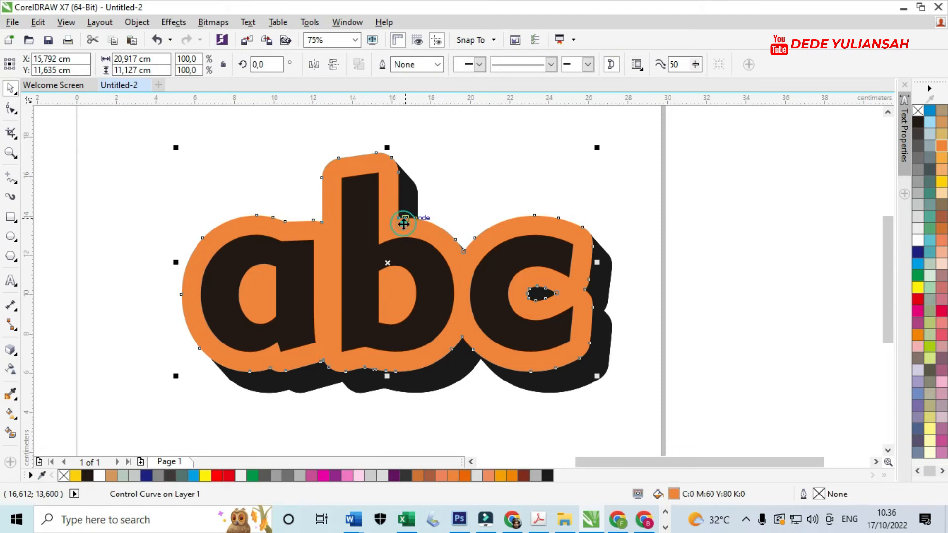
click(360, 263)
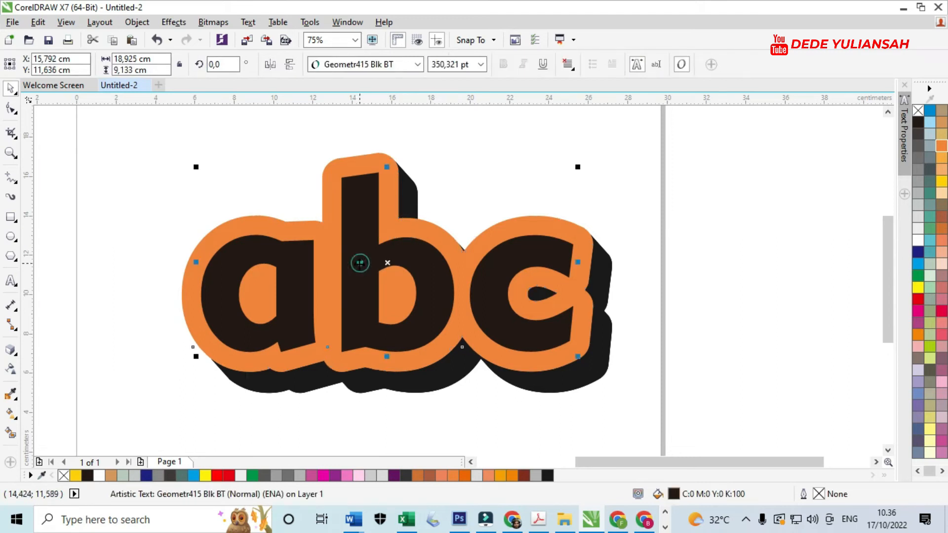
click(99, 475)
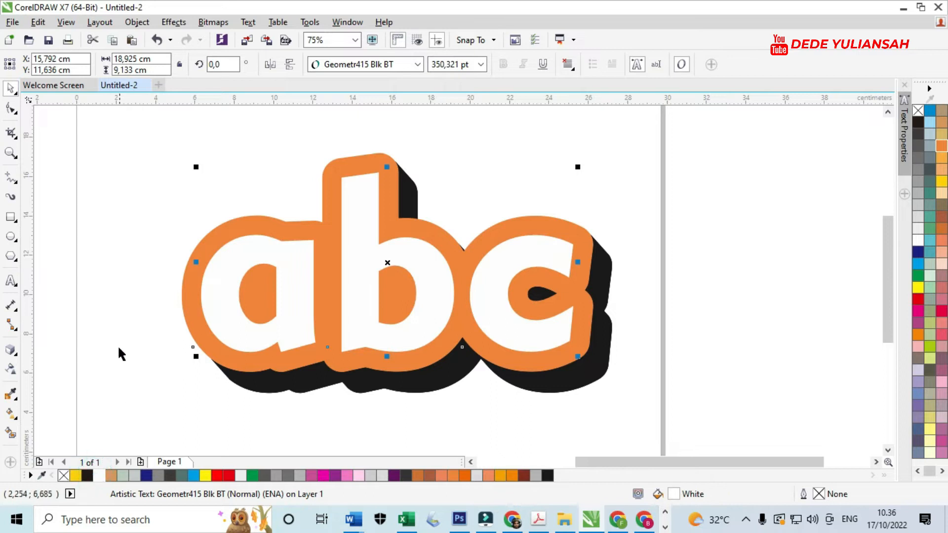
click(107, 324)
Try the dark red fill C49 M91 Y100 K24 on the extrude group, undo it and clear the selection.
click(435, 384)
click(524, 477)
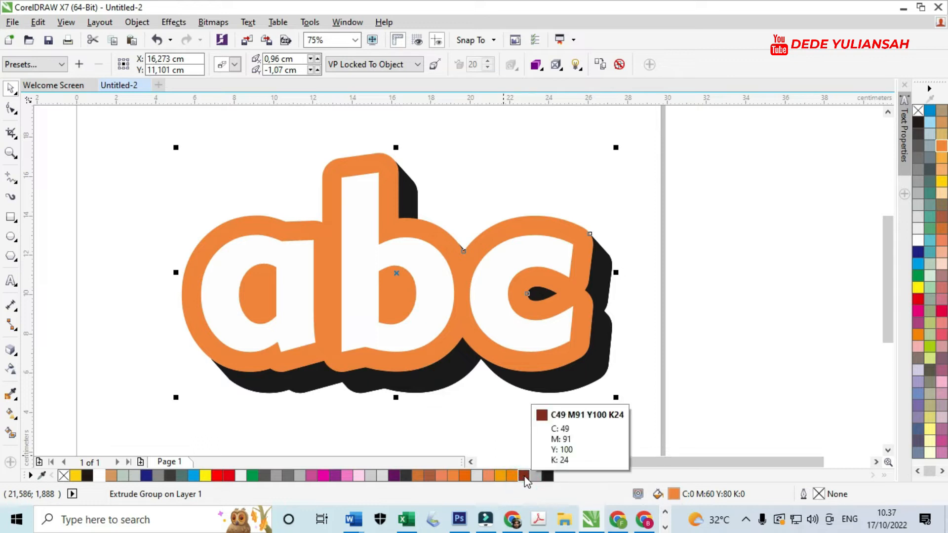
click(525, 476)
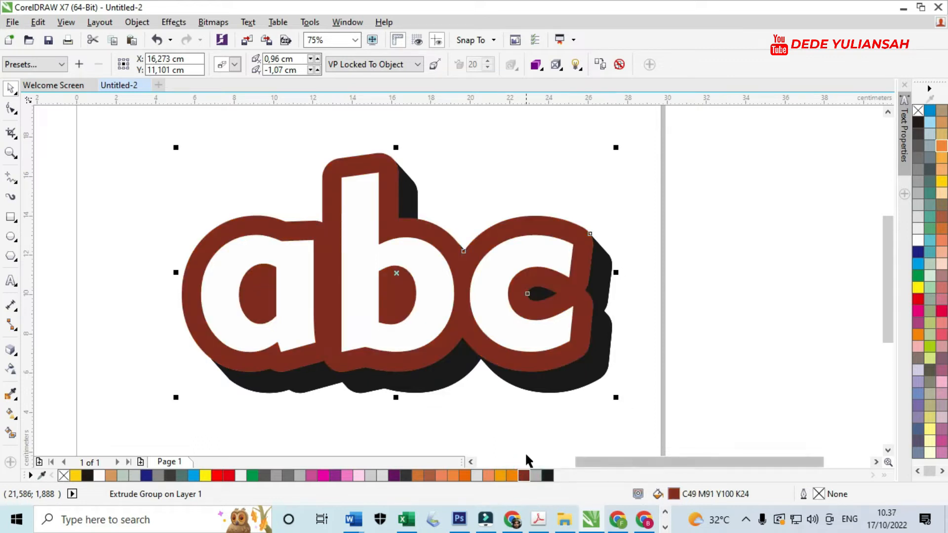
key(ctrl+z)
click(640, 378)
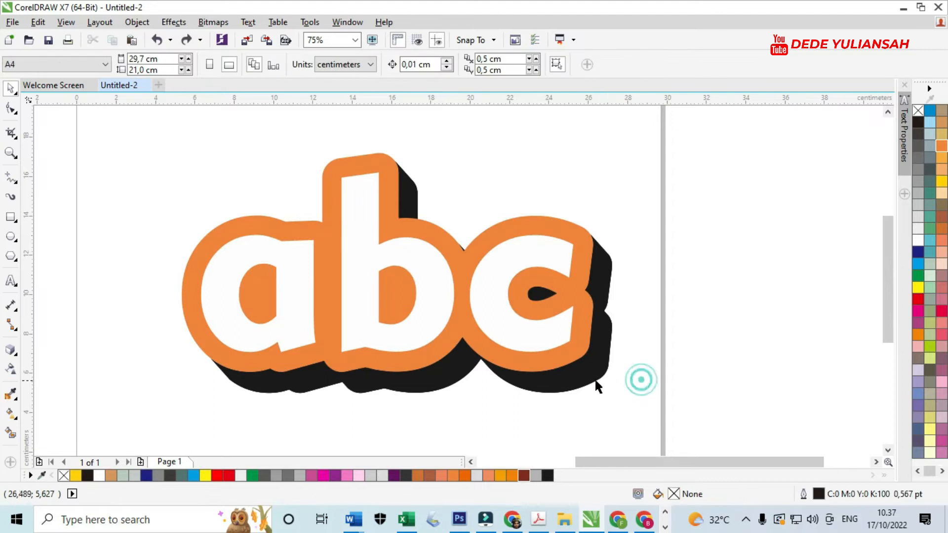
Break the abc extrude group apart so the black extrusion separates from the orange contour, and clear the selection.
click(581, 380)
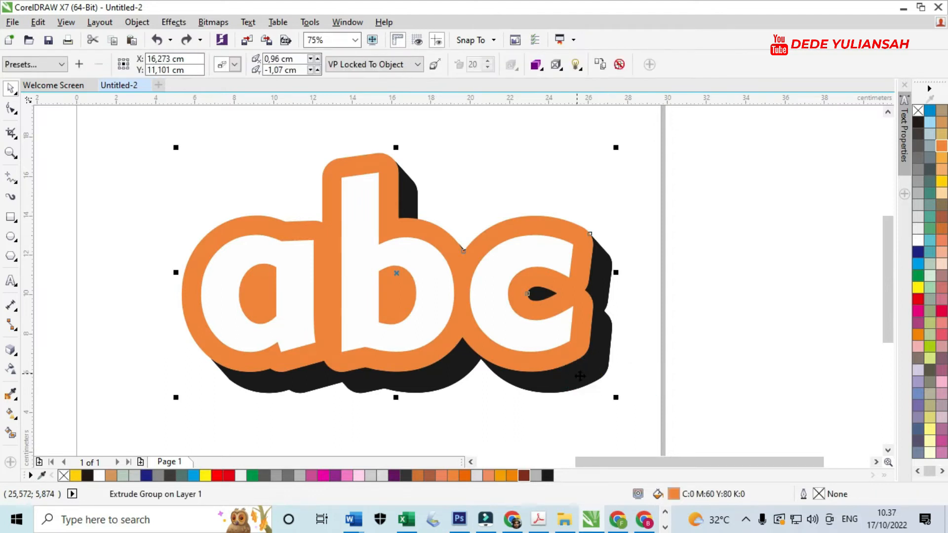
right_click(582, 381)
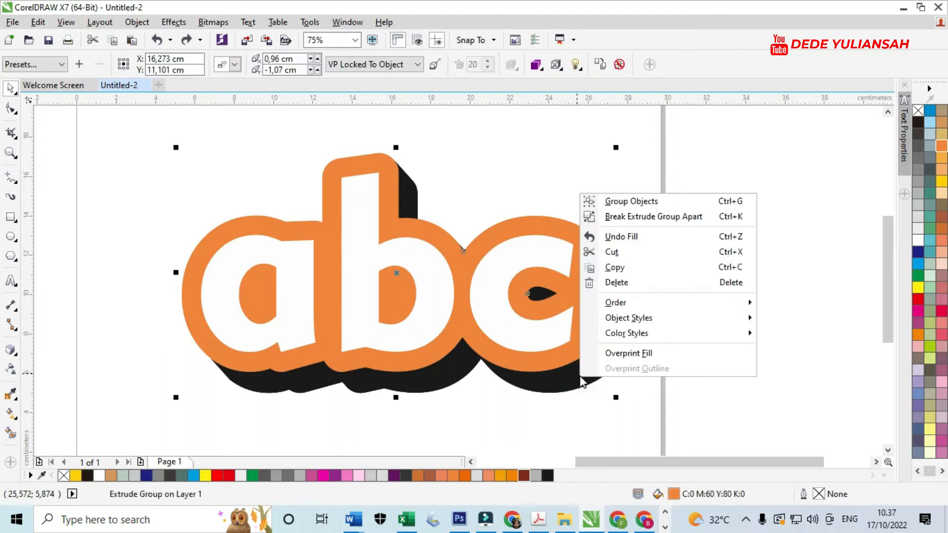
click(624, 219)
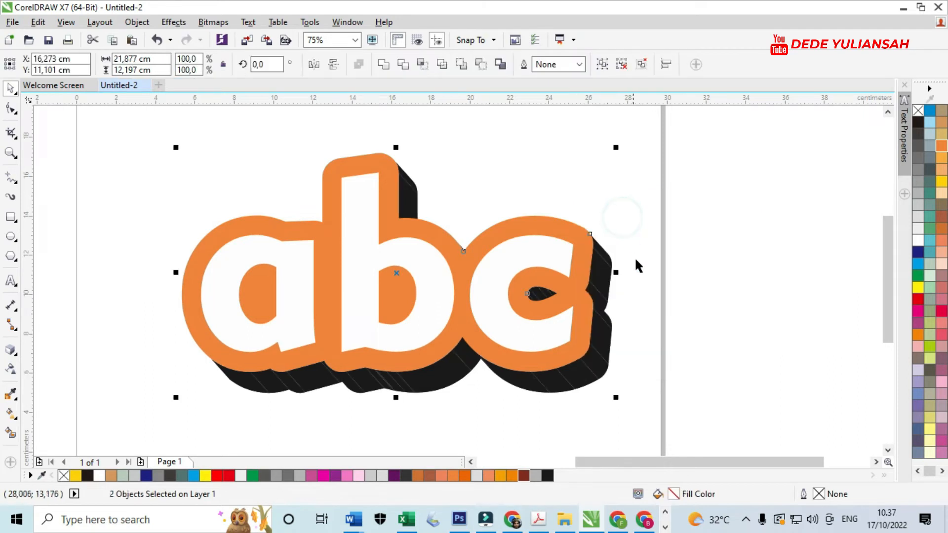
click(641, 293)
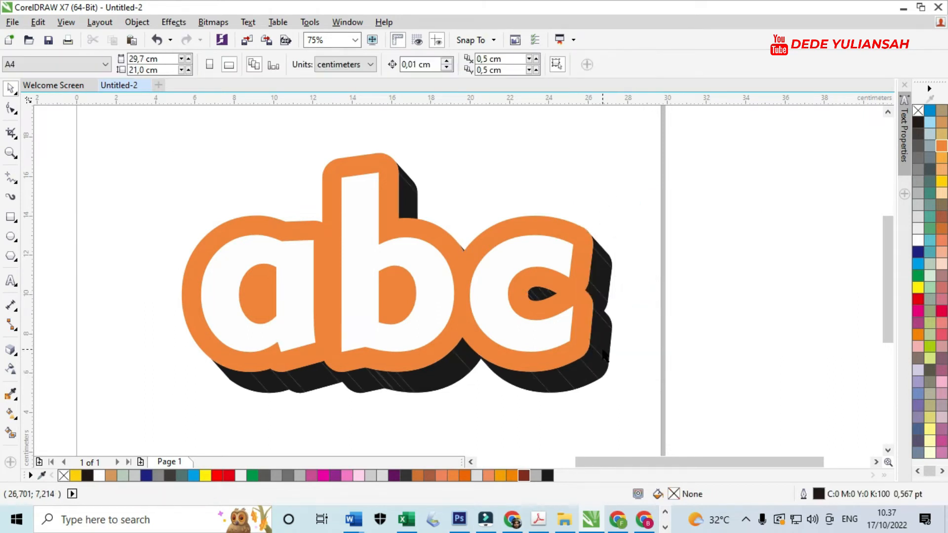
Ungroup the black extrusion pieces, weld them into a single curve and fill it with dark red C49 M91 Y100 K24.
click(604, 353)
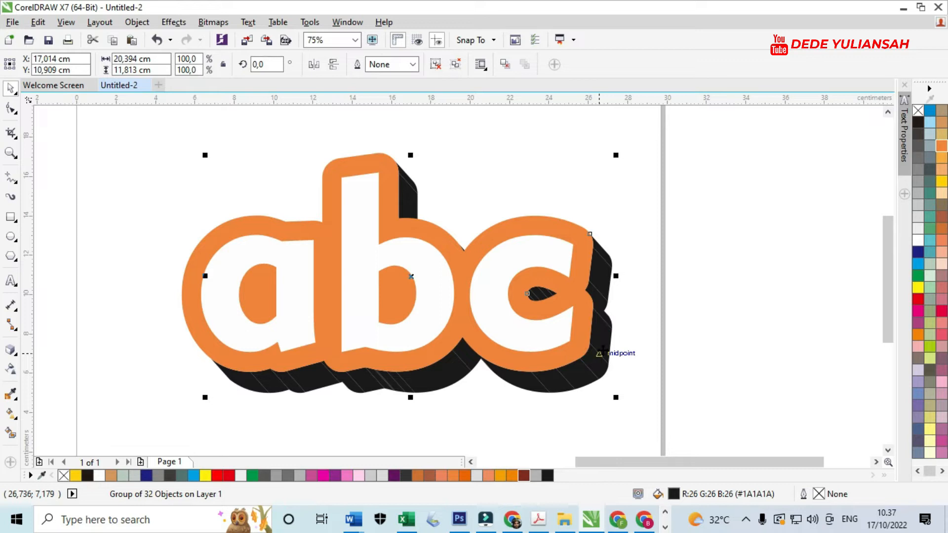
right_click(603, 350)
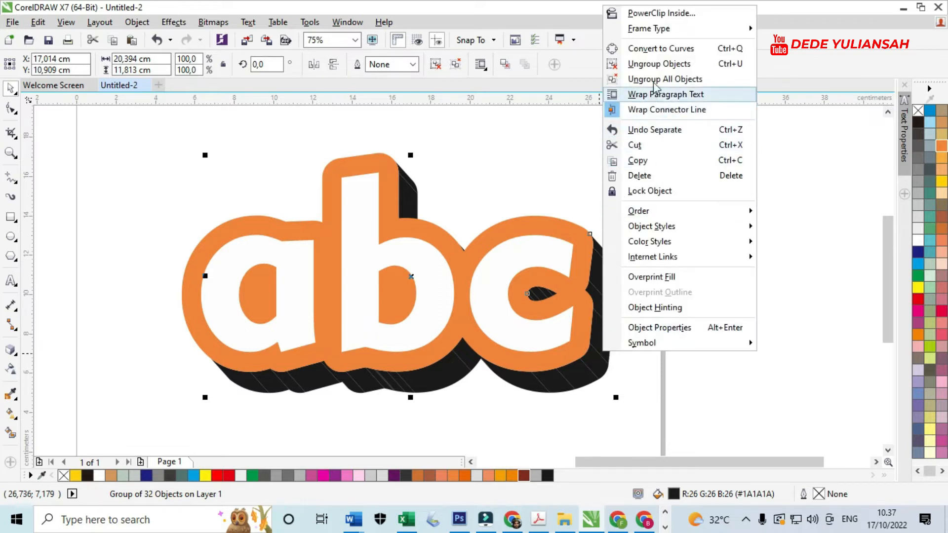
click(660, 64)
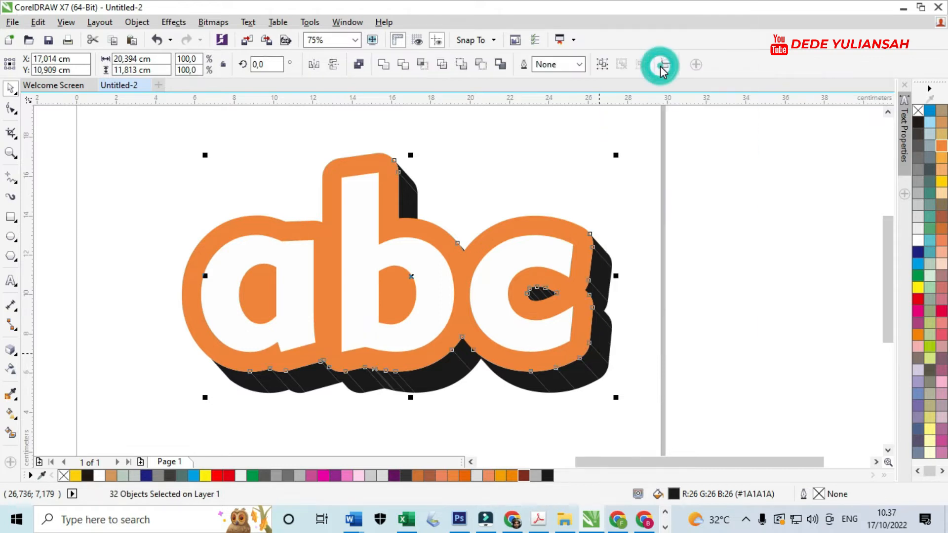
click(382, 64)
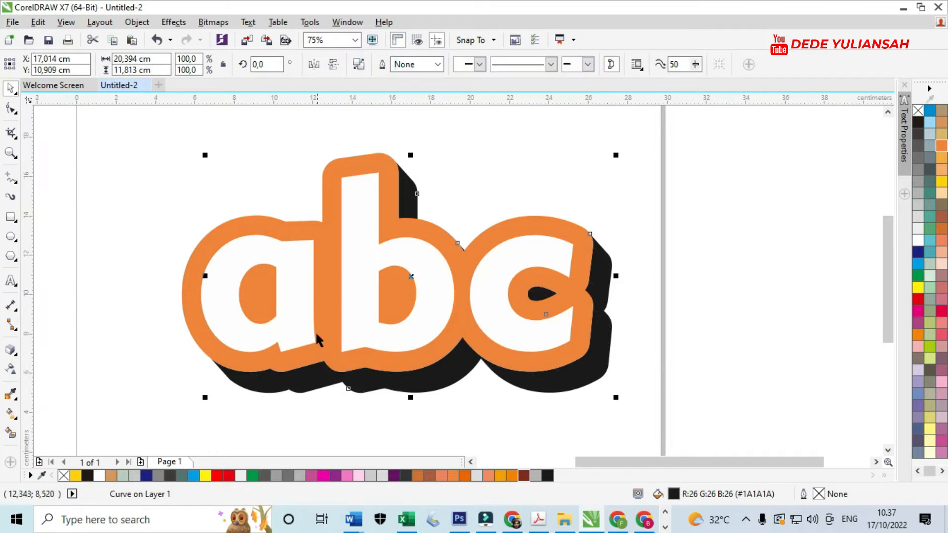
click(524, 476)
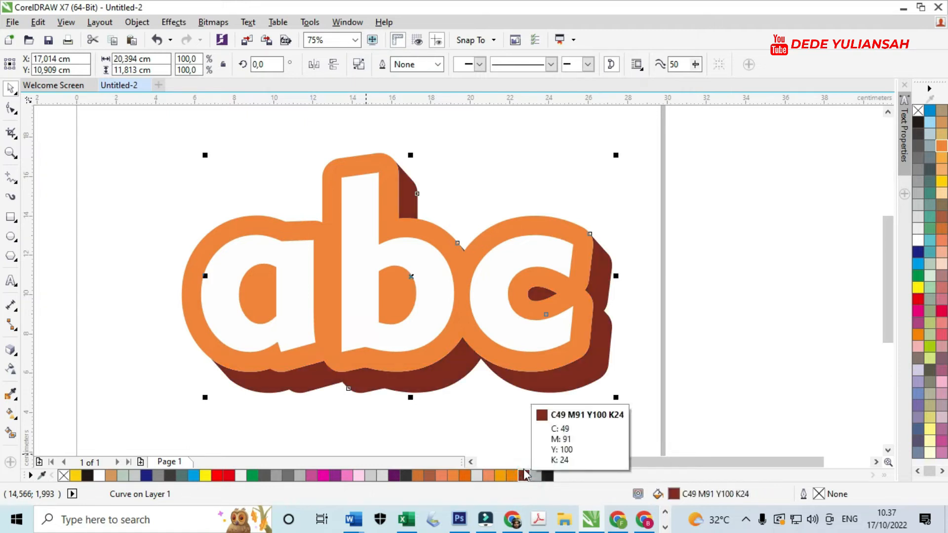
click(469, 427)
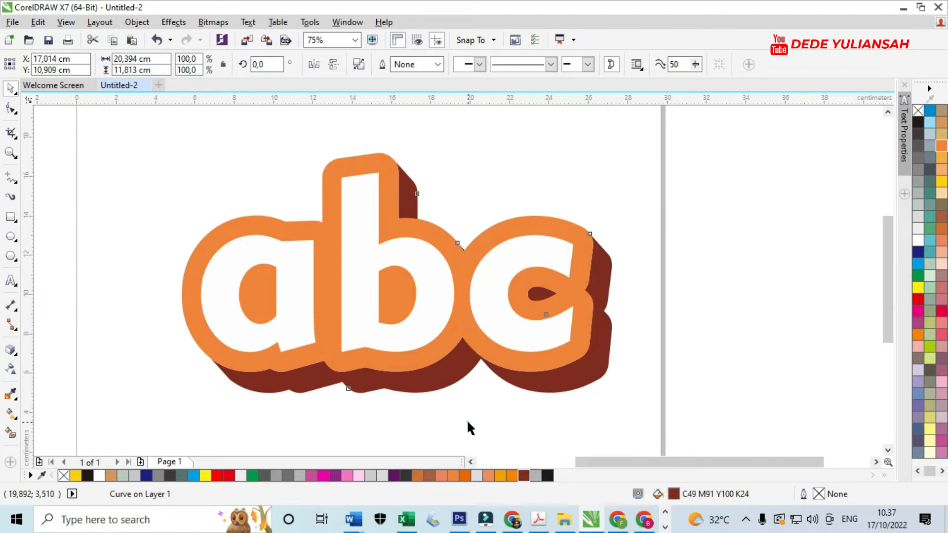
Duplicate the dark red extrusion shape about 0.57 cm right and 0.48 cm down, and fill the copy with 20% Black.
scroll(247, 390, up, 2)
scroll(248, 389, up, 1)
scroll(251, 387, down, 1)
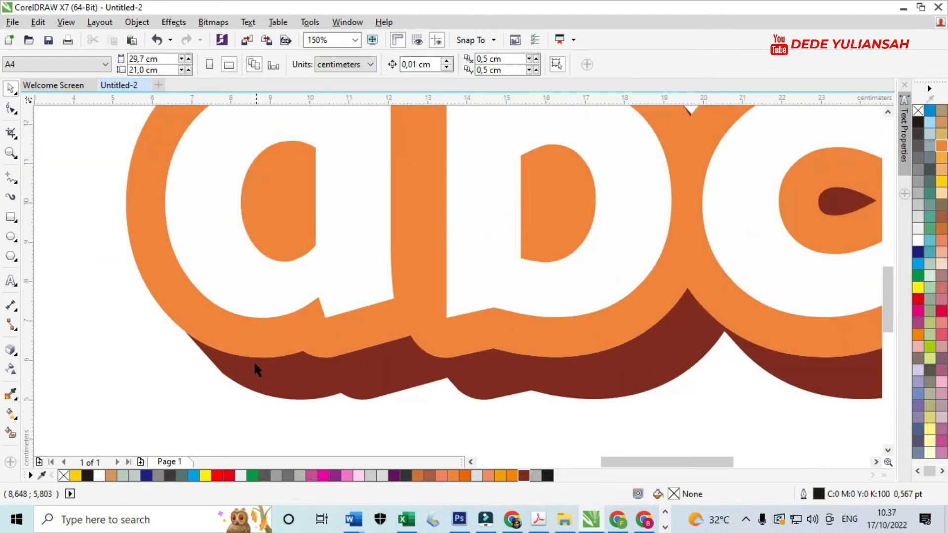
drag(275, 378, 300, 400)
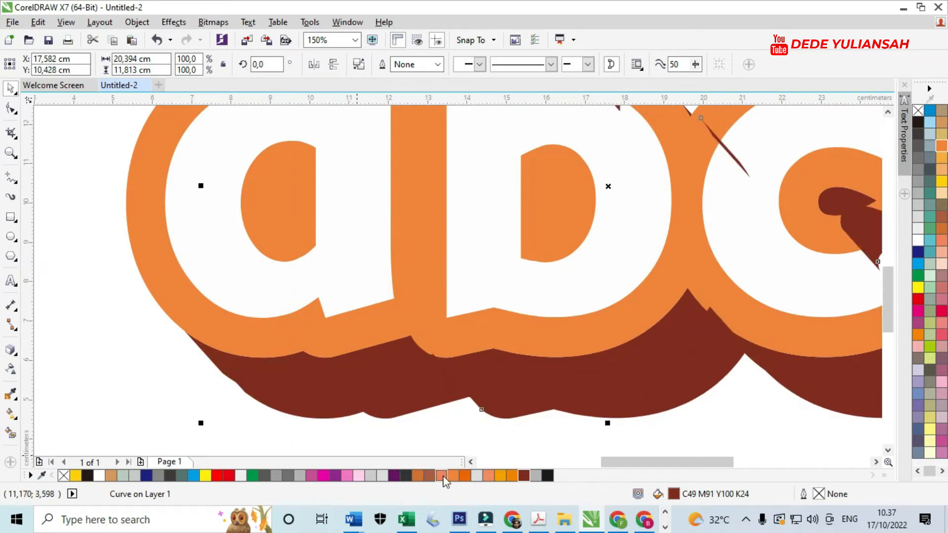
click(475, 476)
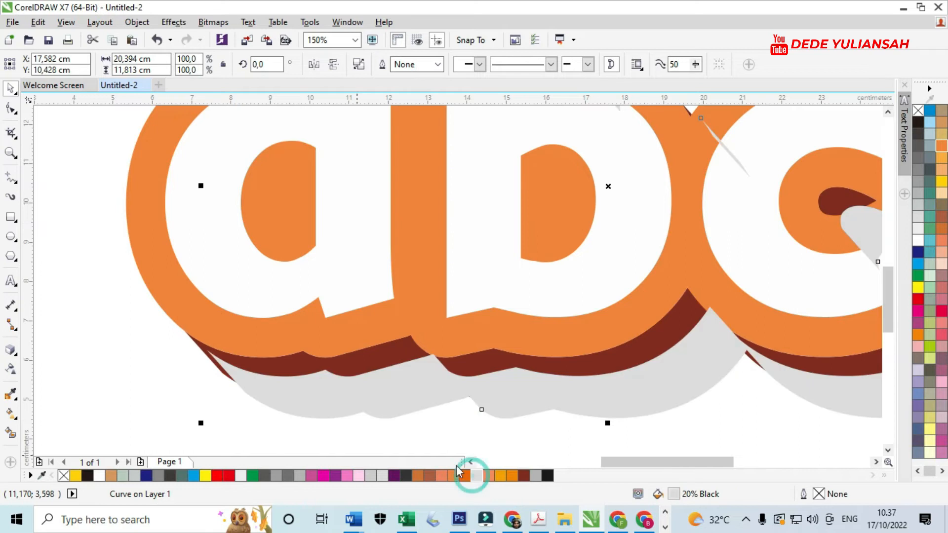
Send the light gray shadow copy to the back of the page.
scroll(369, 392, down, 1)
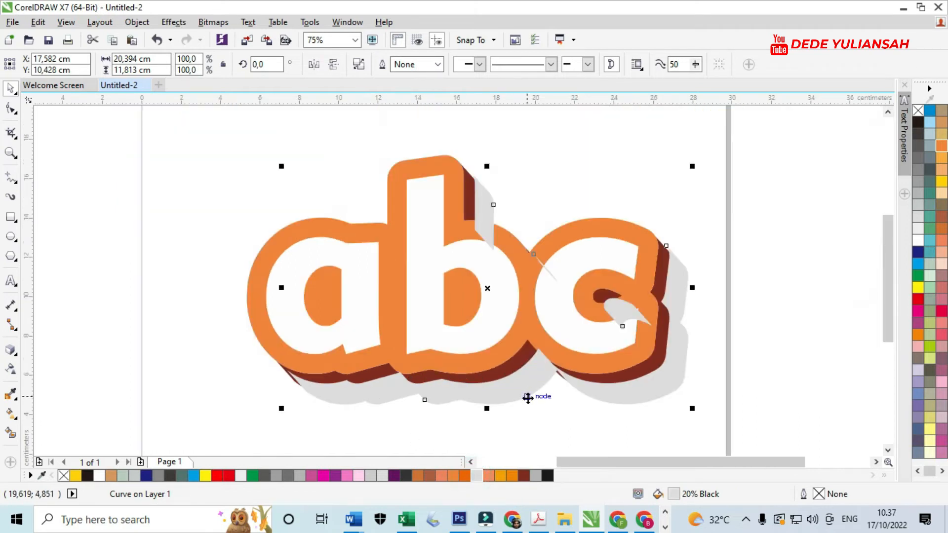
right_click(607, 393)
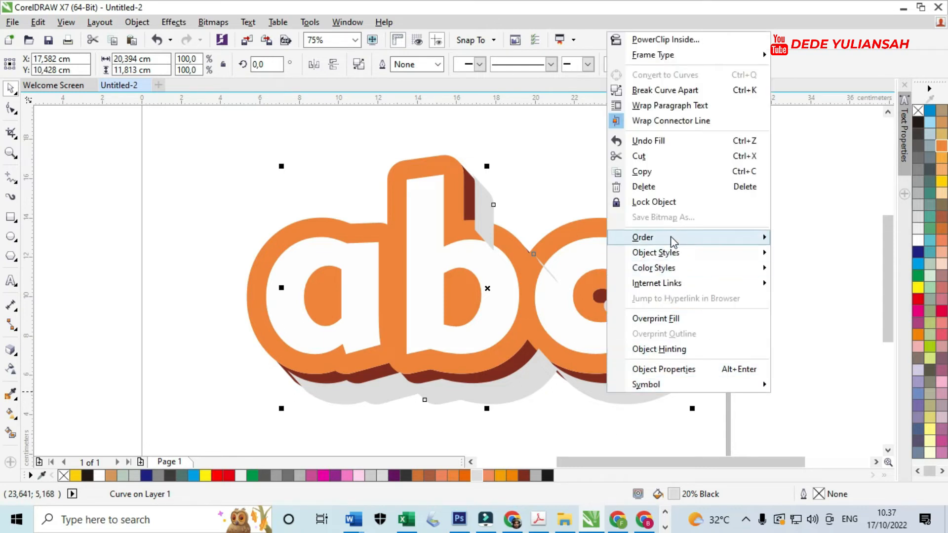
mouse_move(673, 240)
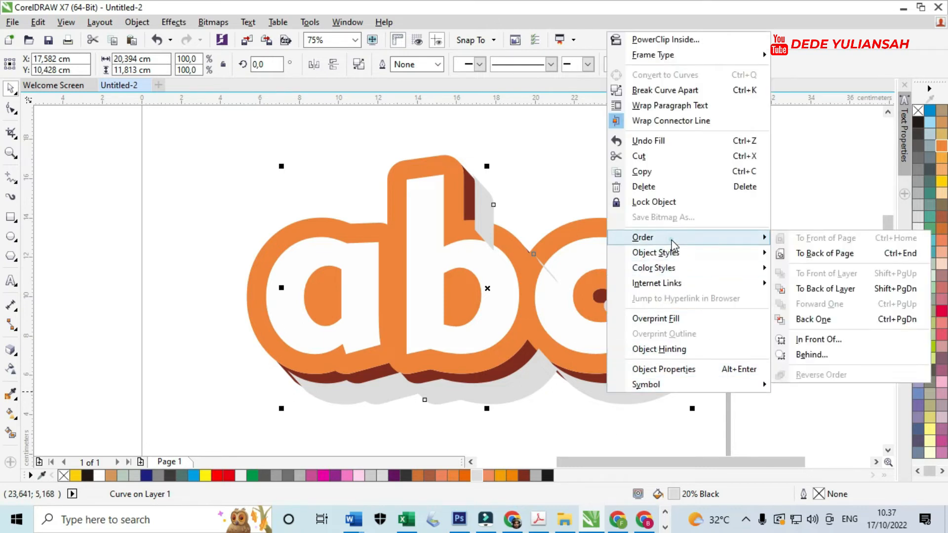
click(805, 255)
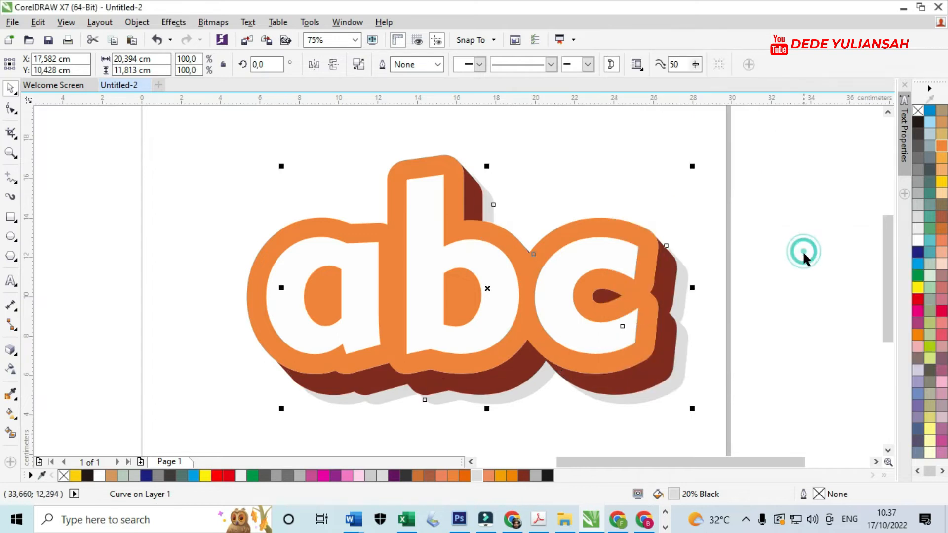
Move the gray shadow down about 0.13 cm to line up with the slanted edges of the dark red extrusion, and deselect it.
scroll(382, 405, up, 2)
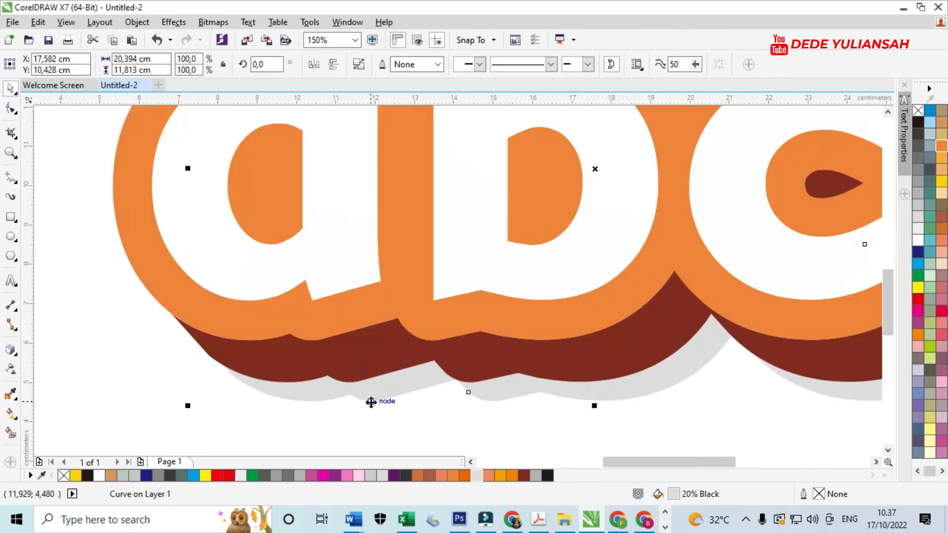
scroll(363, 391, down, 2)
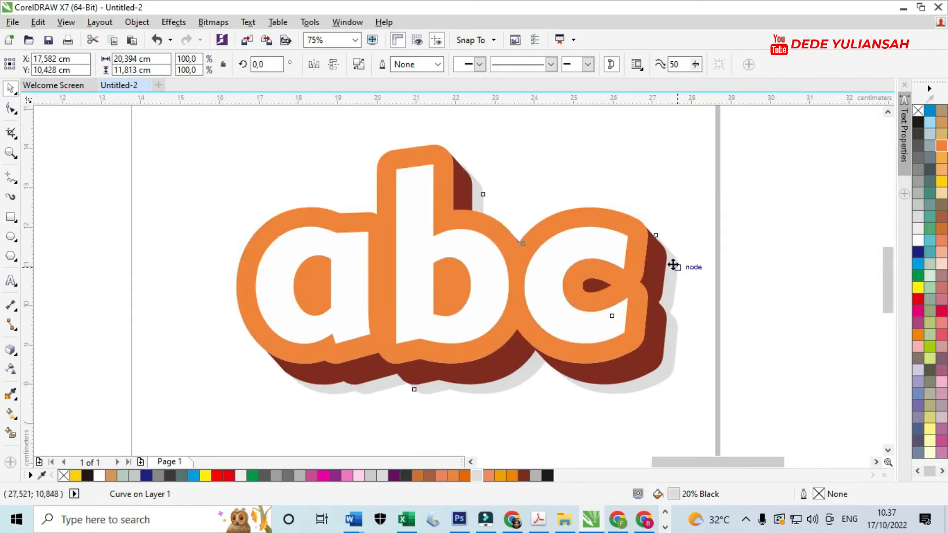
scroll(673, 264, up, 2)
scroll(672, 248, up, 2)
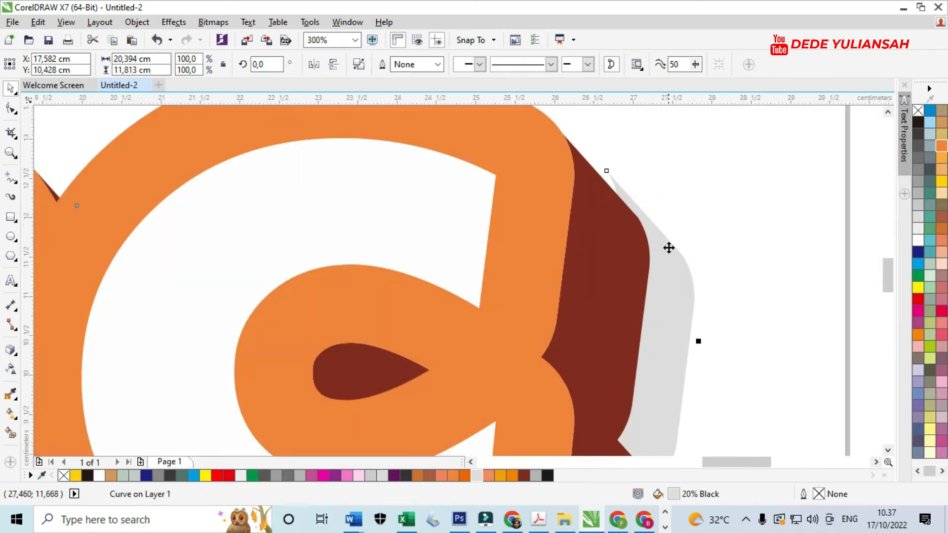
drag(663, 249, 665, 261)
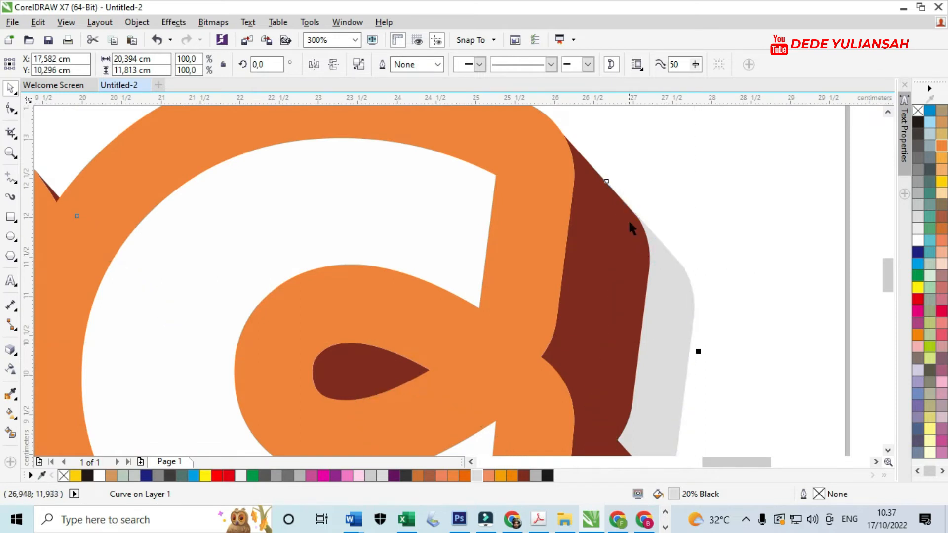
scroll(657, 223, down, 4)
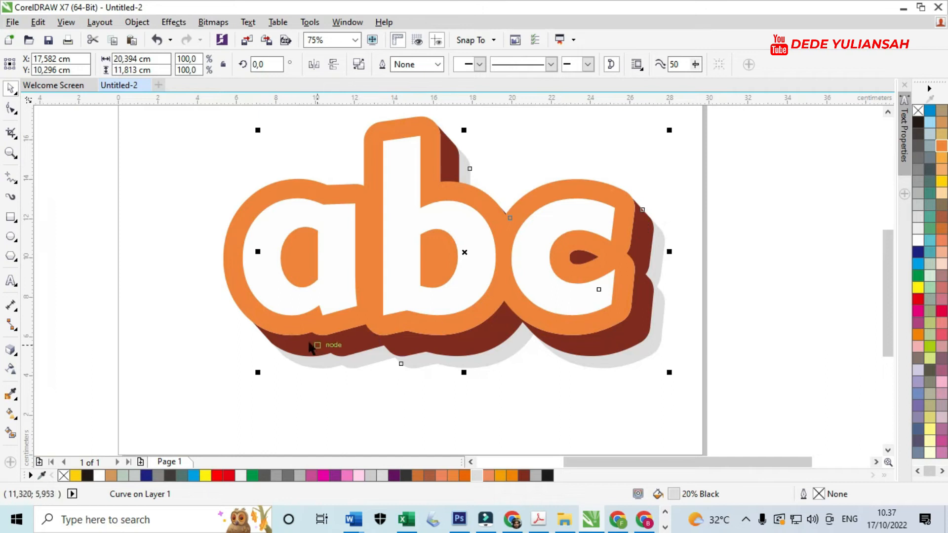
scroll(252, 363, up, 2)
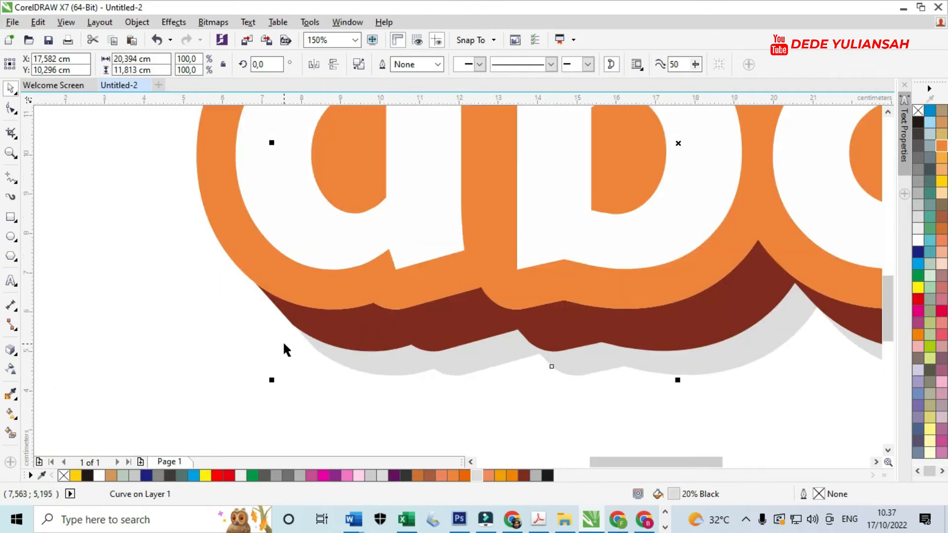
scroll(282, 341, down, 2)
click(199, 381)
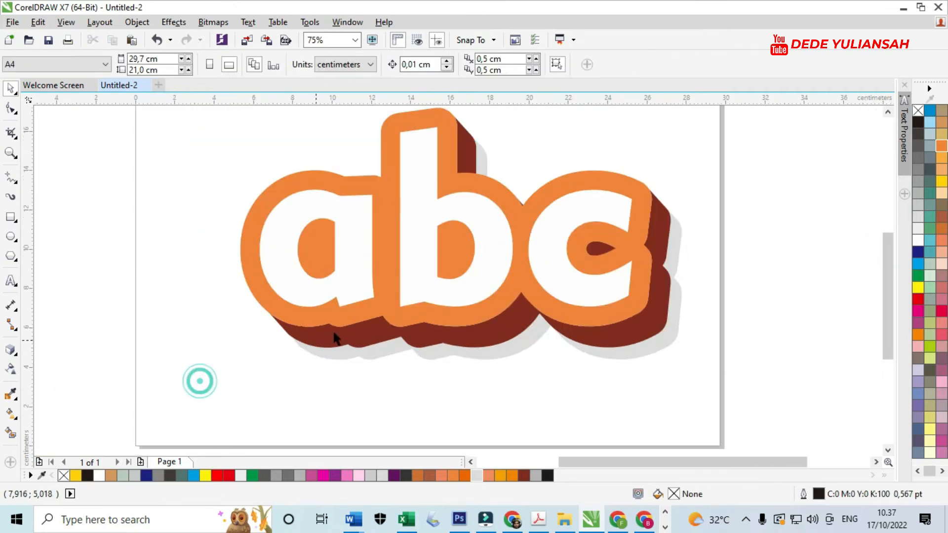
Extrude the white abc text downward with the vanishing point at about 1.257 cm horizontally and -6.157 cm vertically.
scroll(430, 162, up, 2)
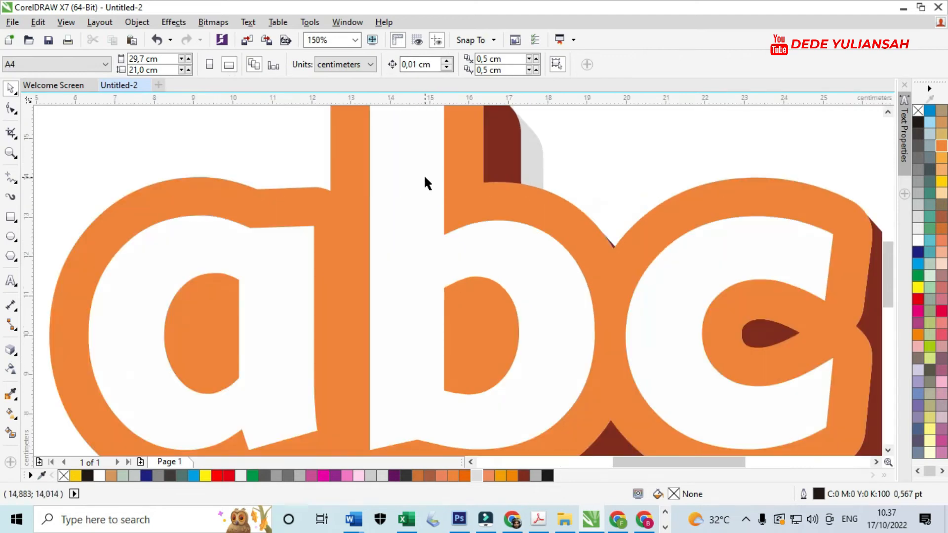
click(425, 179)
scroll(424, 184, down, 2)
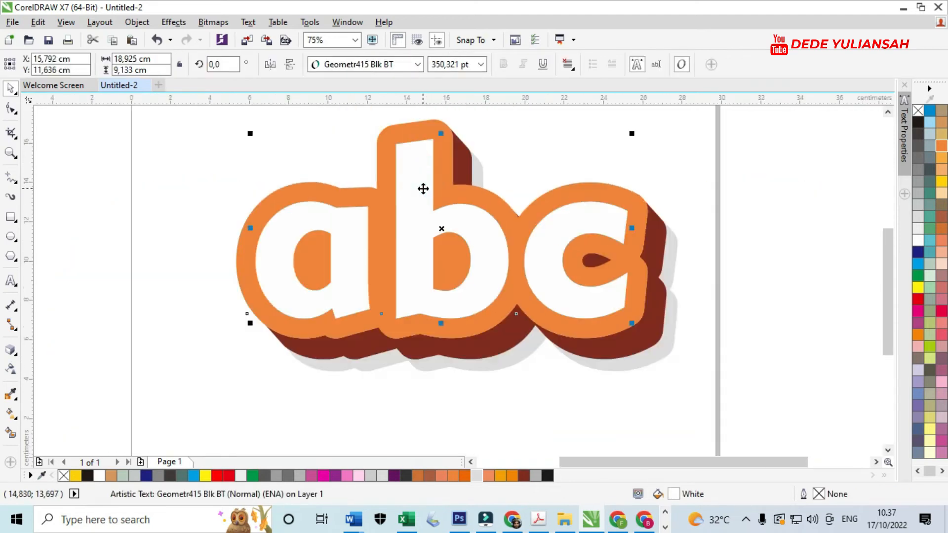
click(11, 349)
drag(420, 263, 420, 265)
drag(444, 301, 463, 340)
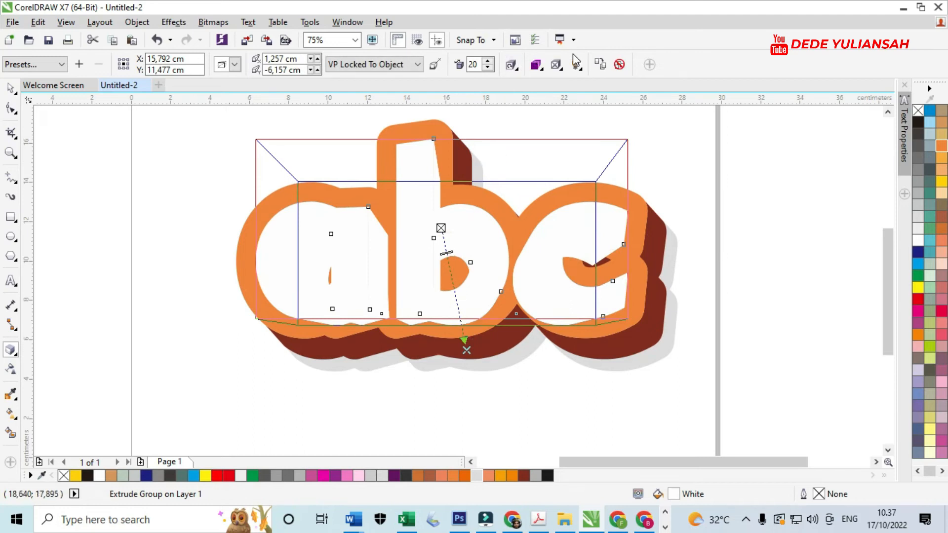
Set the white text's extrusion to a solid medium gray color.
click(541, 68)
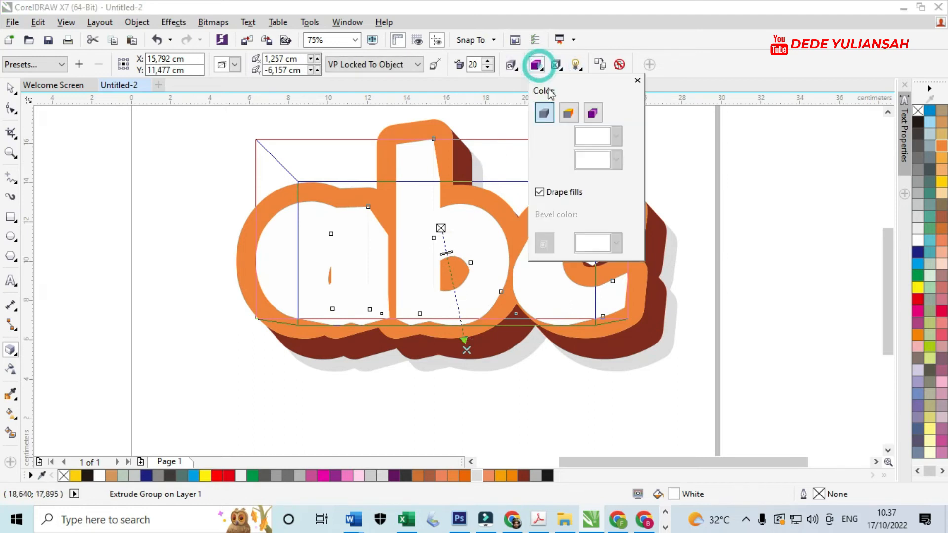
click(568, 115)
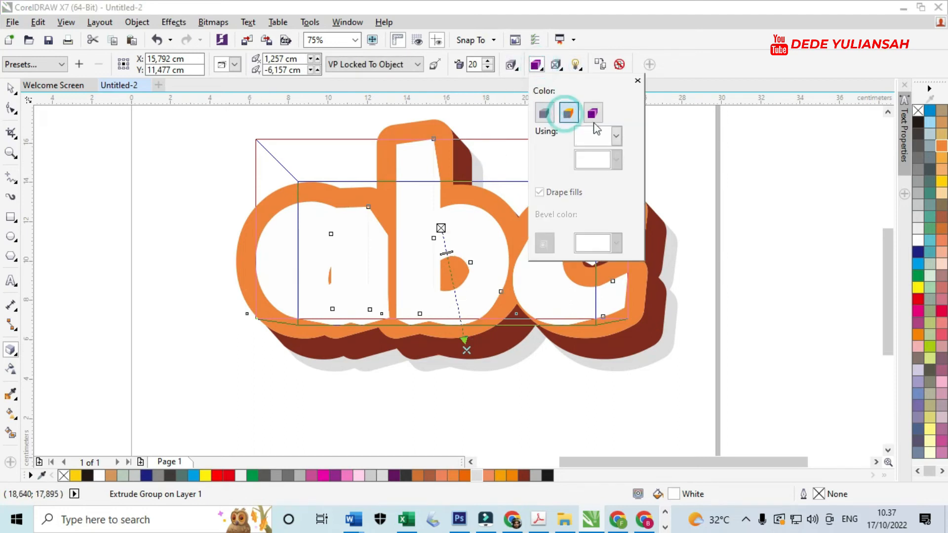
click(616, 136)
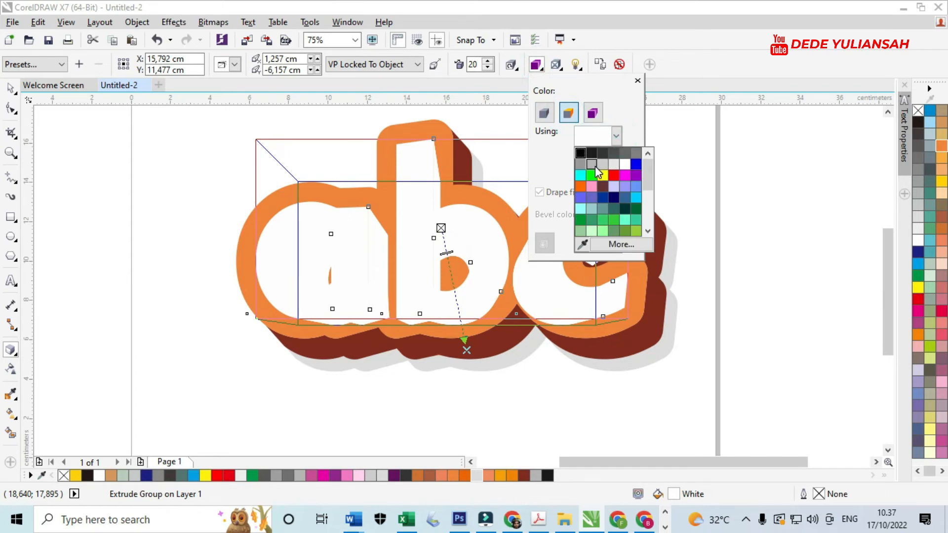
click(595, 166)
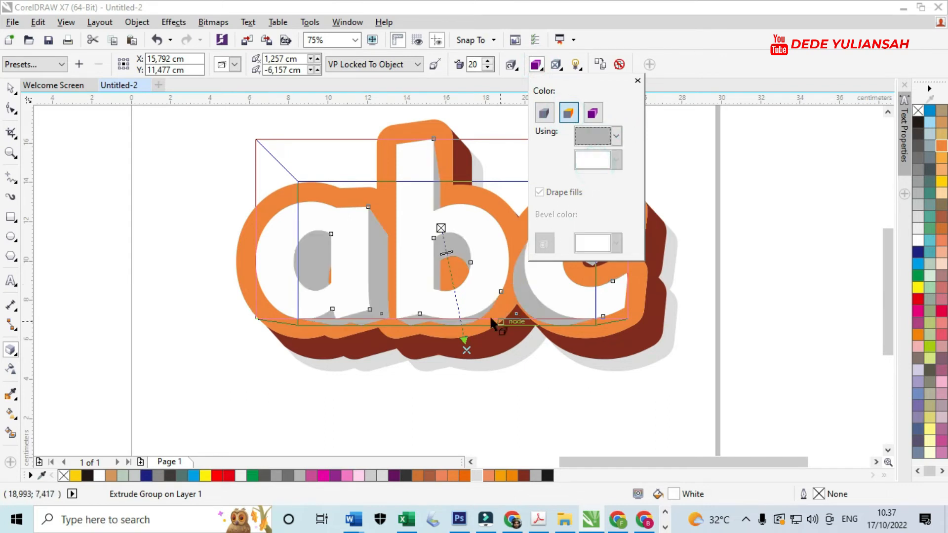
Change the white text's extrusion to a parallel type and shorten its offset to about 0.202 cm horizontally and -0.348 cm vertically.
scroll(465, 360, up, 2)
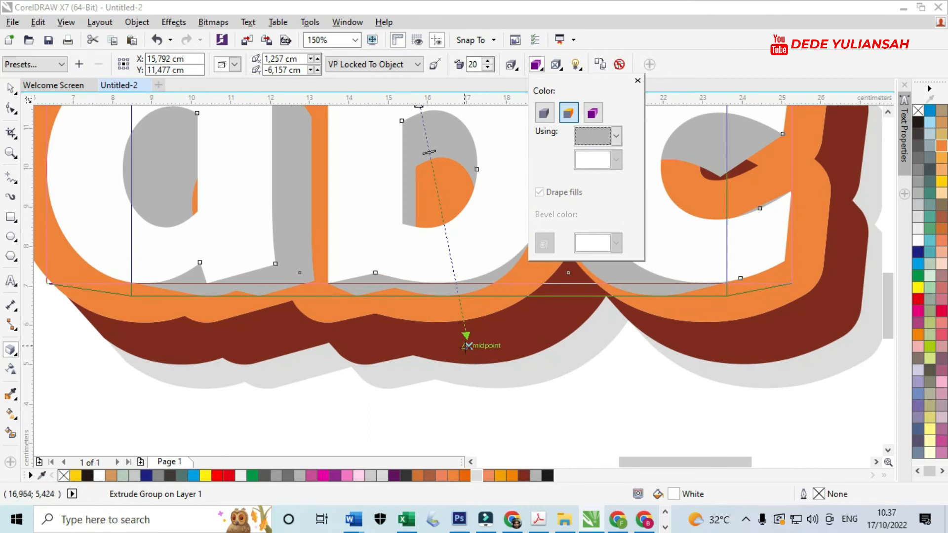
click(235, 65)
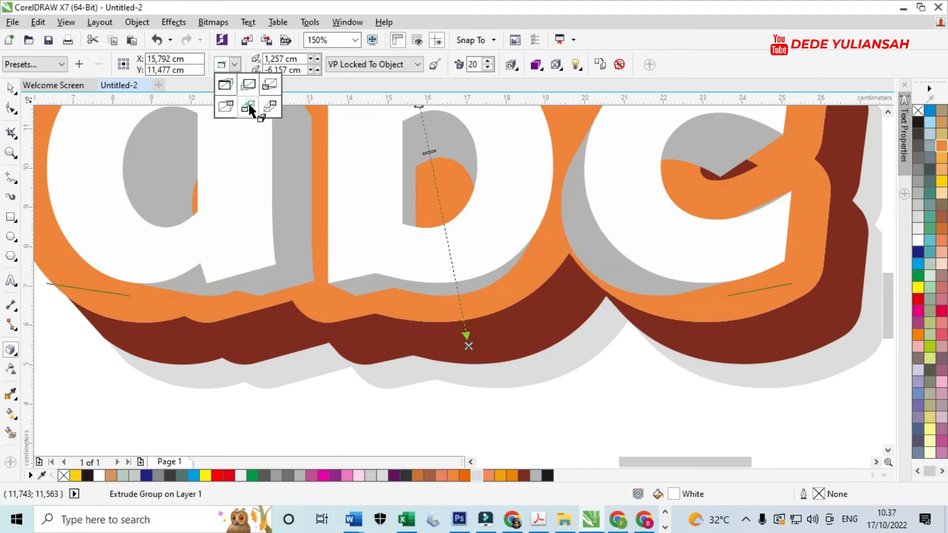
click(248, 107)
scroll(444, 142, down, 2)
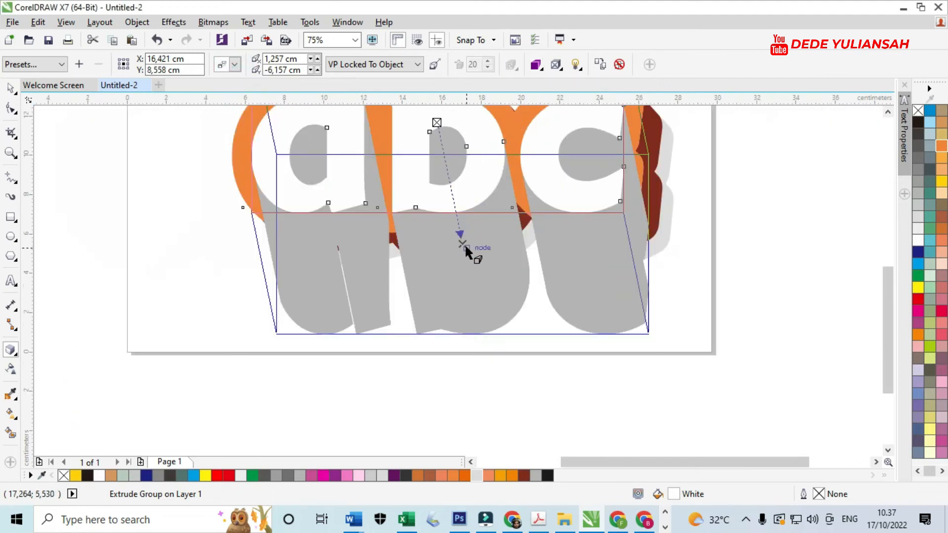
drag(465, 245, 442, 131)
scroll(451, 263, down, 1)
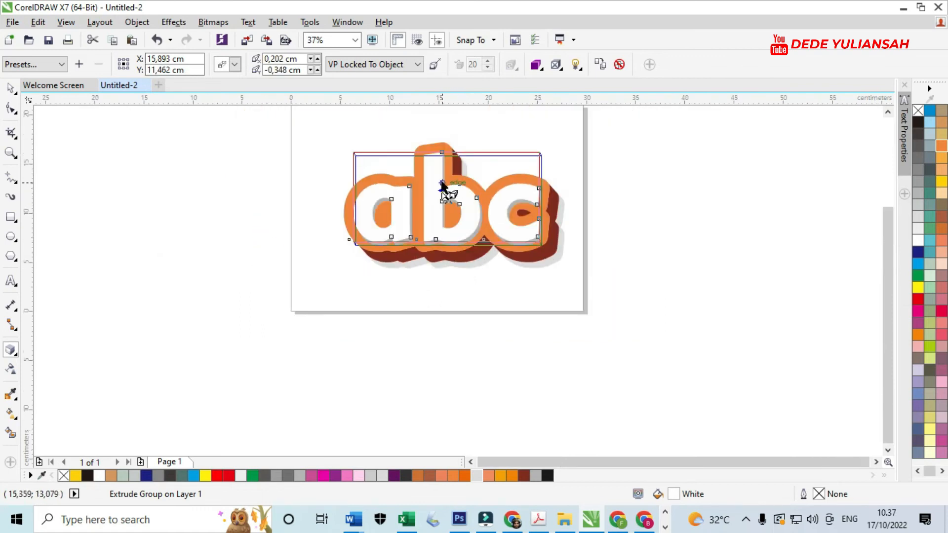
Adjust the white text's extrusion offset to about 0.28 cm horizontally and -0.172 cm vertically, and deselect it.
scroll(441, 188, up, 2)
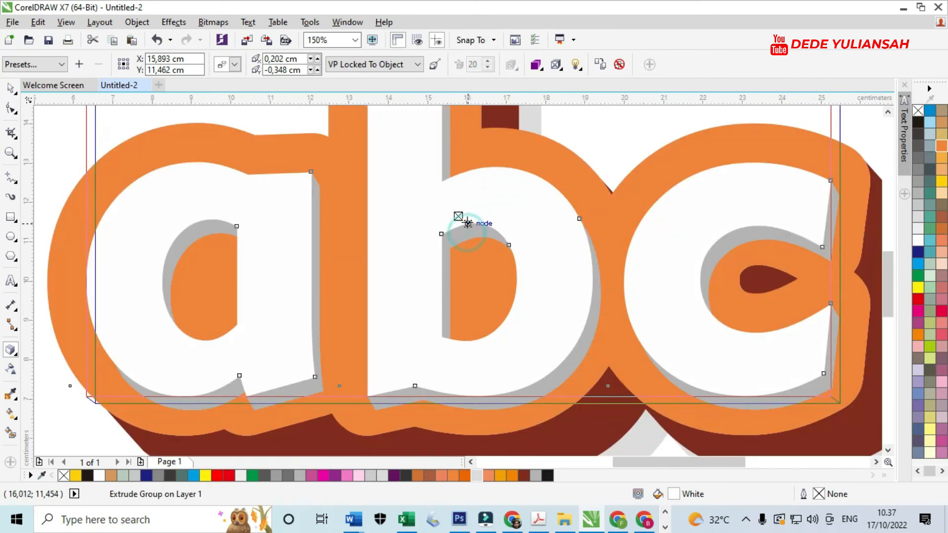
drag(469, 223, 469, 220)
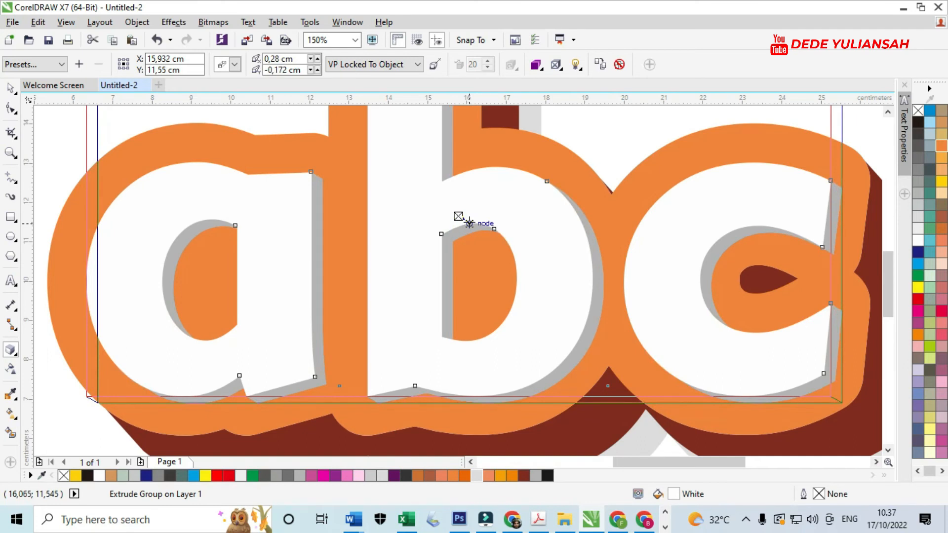
click(11, 91)
scroll(434, 253, down, 2)
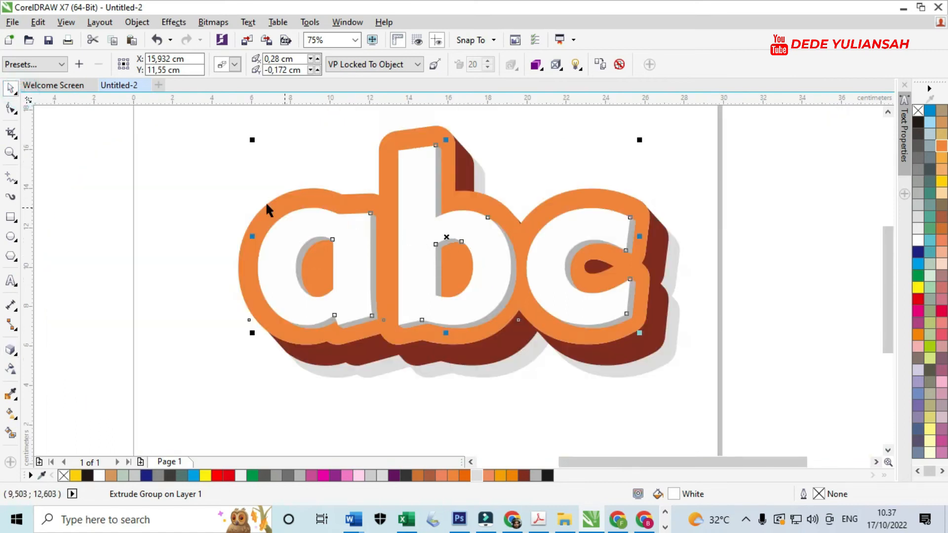
click(163, 191)
Break the white text's extrude group apart so its gray sides separate from the letters, and clear the selection.
scroll(523, 254, up, 2)
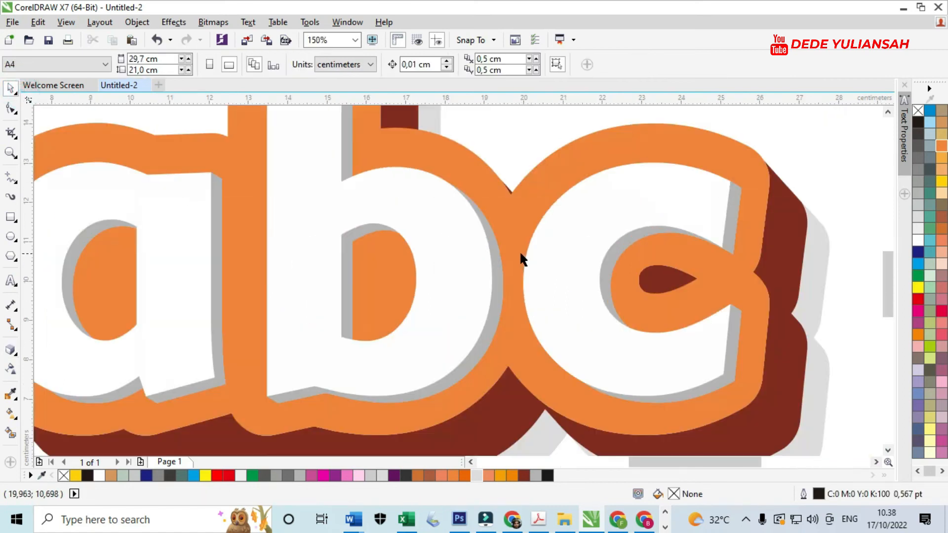
click(500, 262)
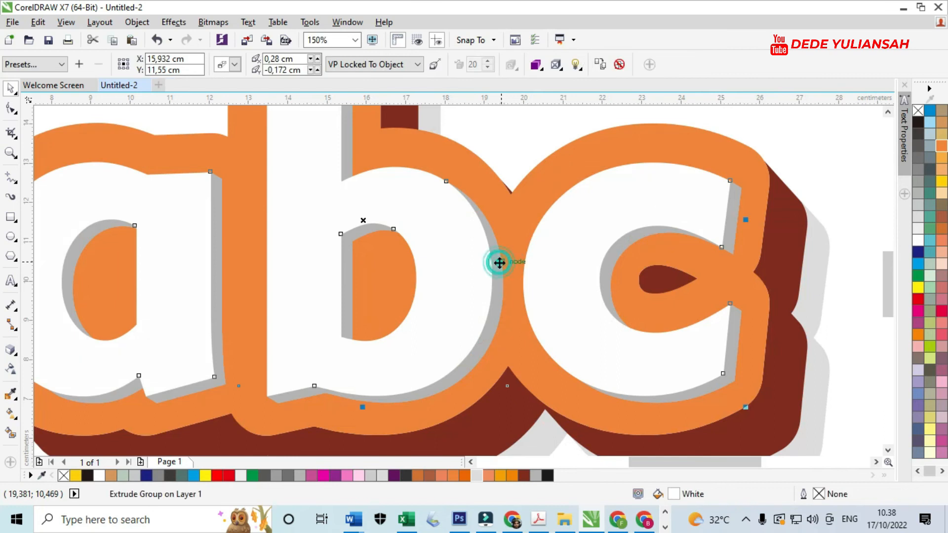
right_click(500, 263)
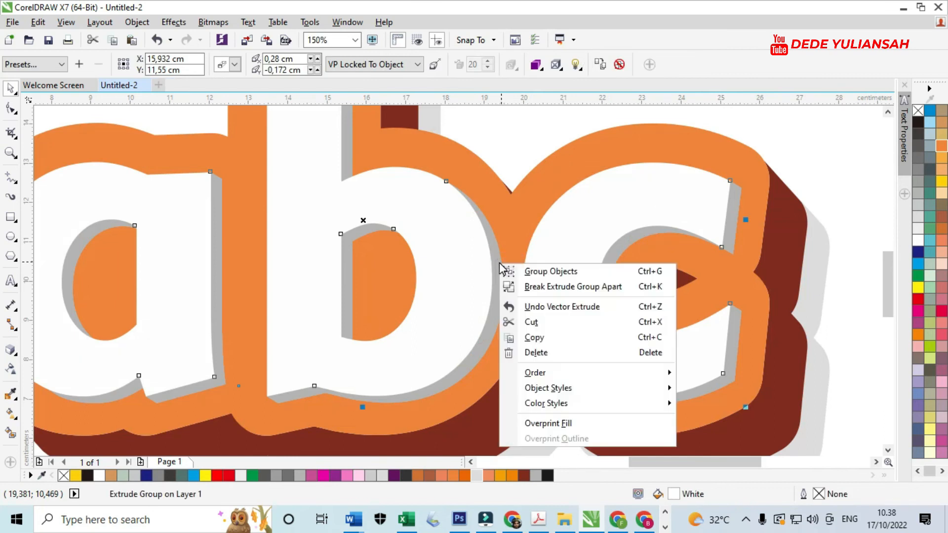
click(534, 288)
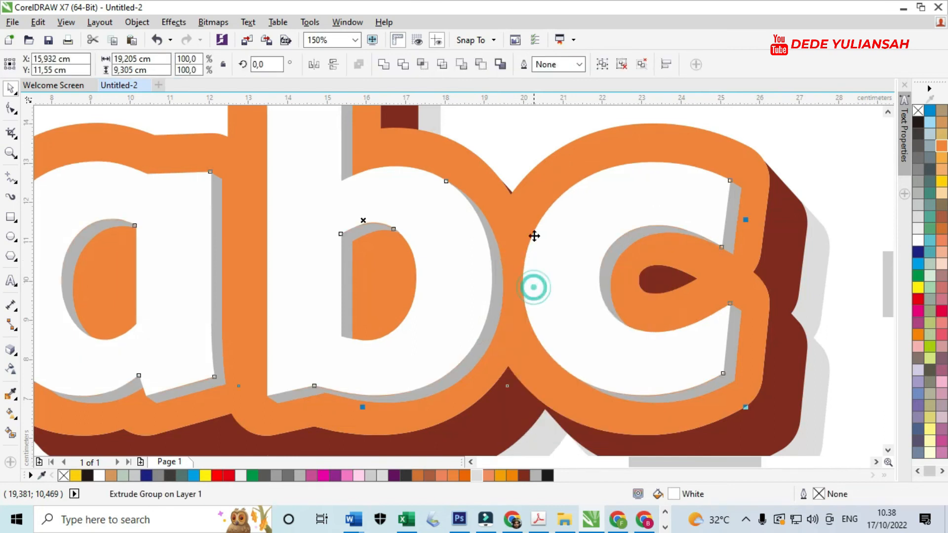
click(531, 138)
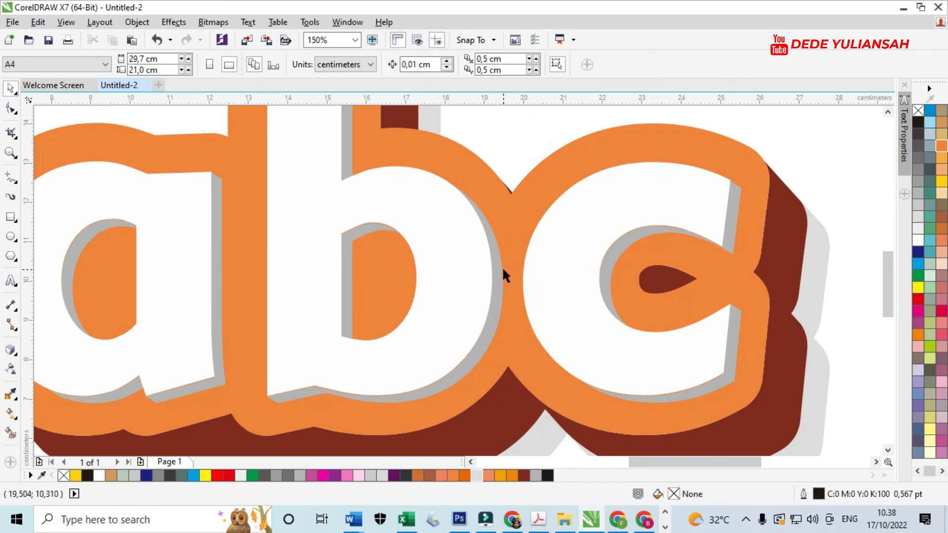
Fill the separated gray extrusion of the white letters with the dark red C49 M91 Y100 K24, and deselect it.
click(501, 269)
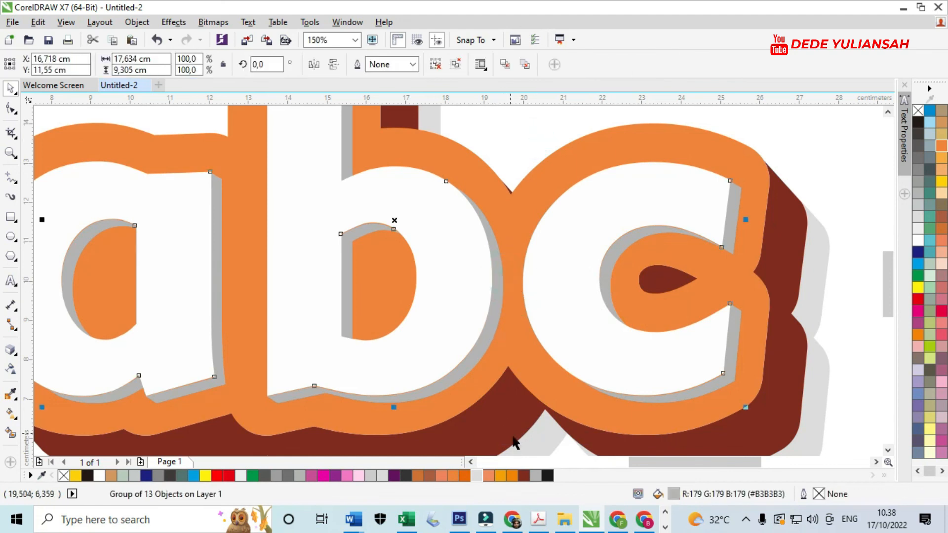
click(524, 476)
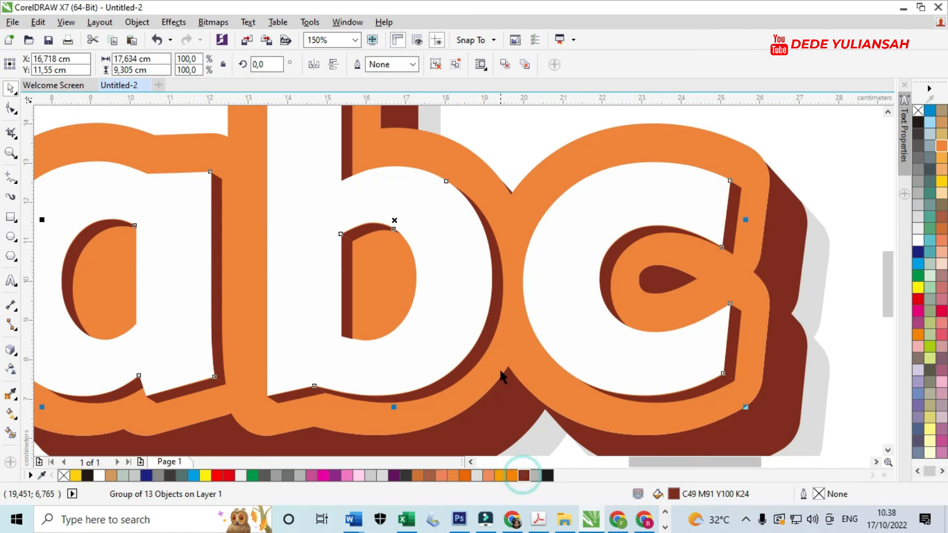
scroll(513, 269, down, 5)
click(350, 179)
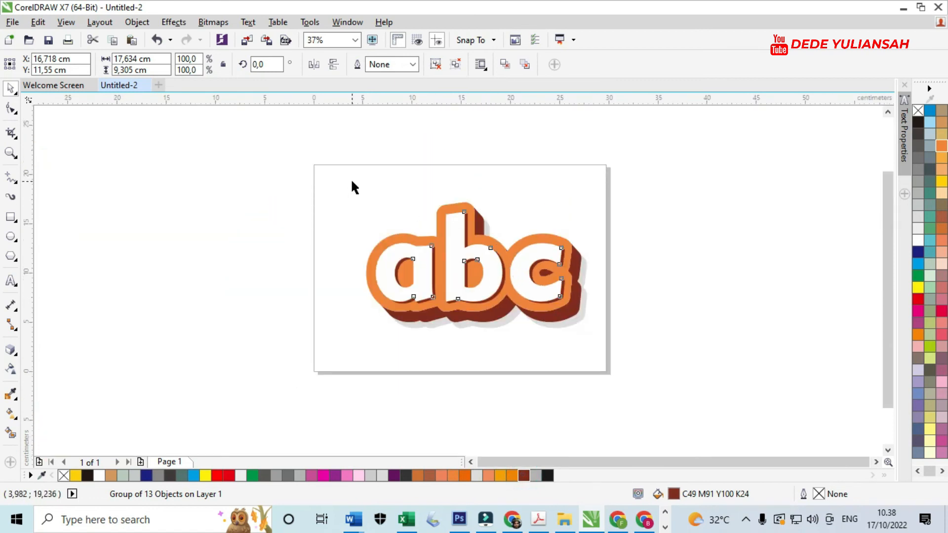
Select the whole abc artwork and scale it proportionally to about 28.2 cm wide and 16.1 cm high within the page.
drag(285, 167, 595, 340)
drag(592, 198, 634, 173)
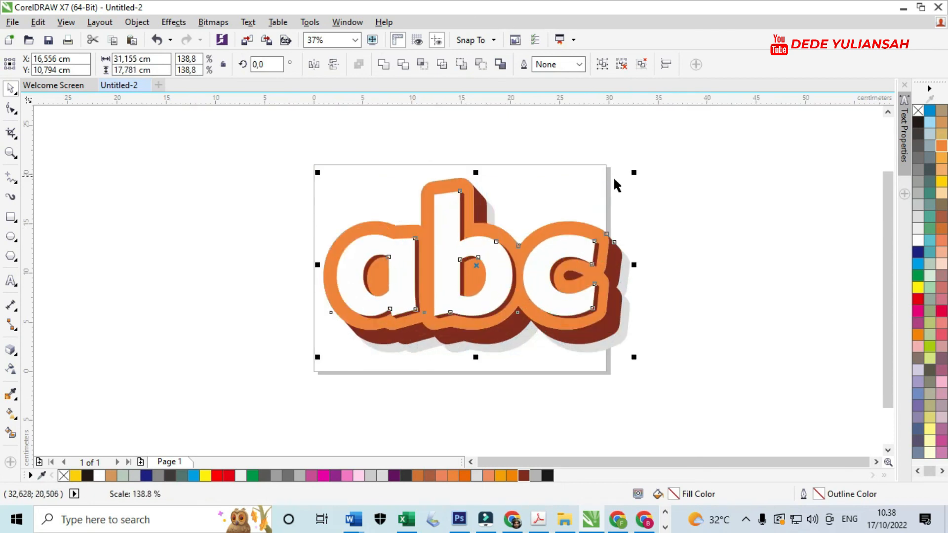
scroll(554, 232, up, 2)
drag(563, 265, 543, 250)
scroll(545, 252, down, 2)
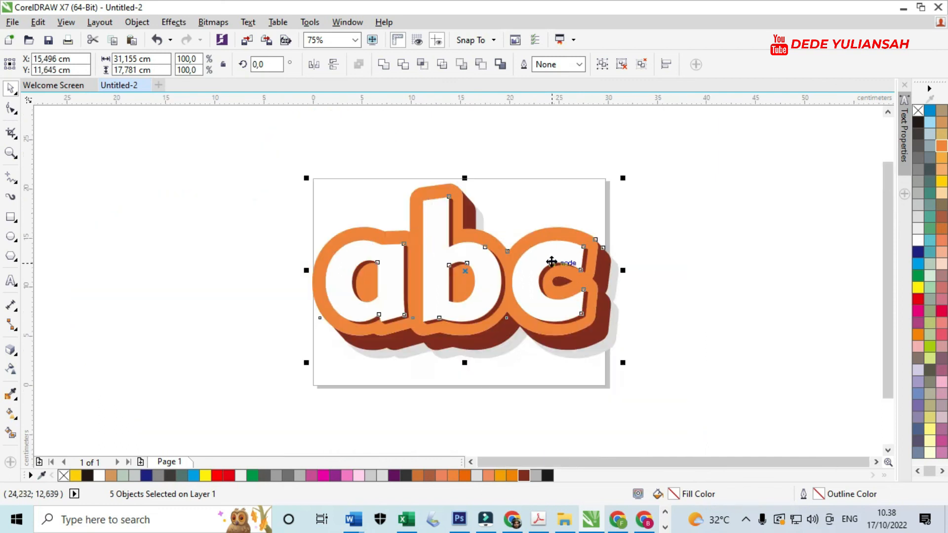
drag(621, 363, 599, 349)
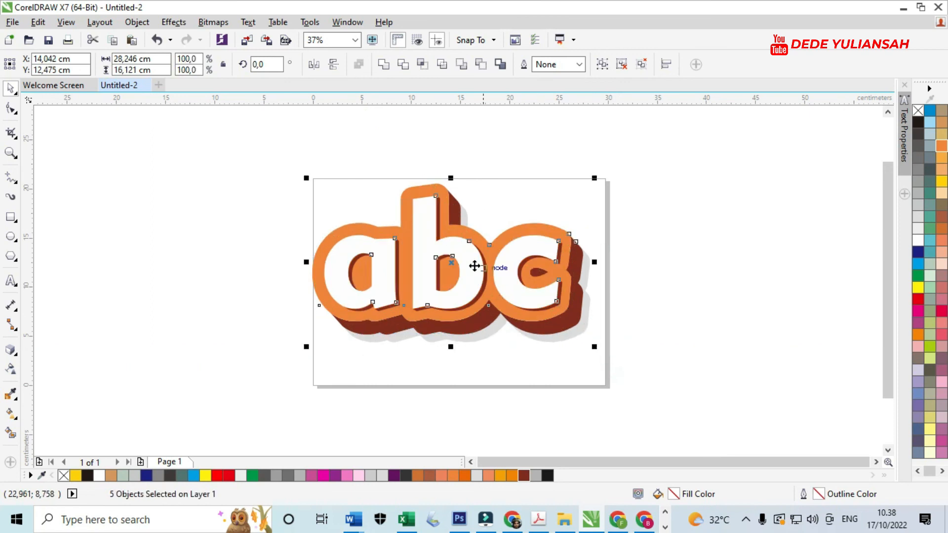
Group all the abc artwork objects, center the group on the page, and deselect it.
scroll(462, 260, up, 2)
drag(463, 260, 467, 272)
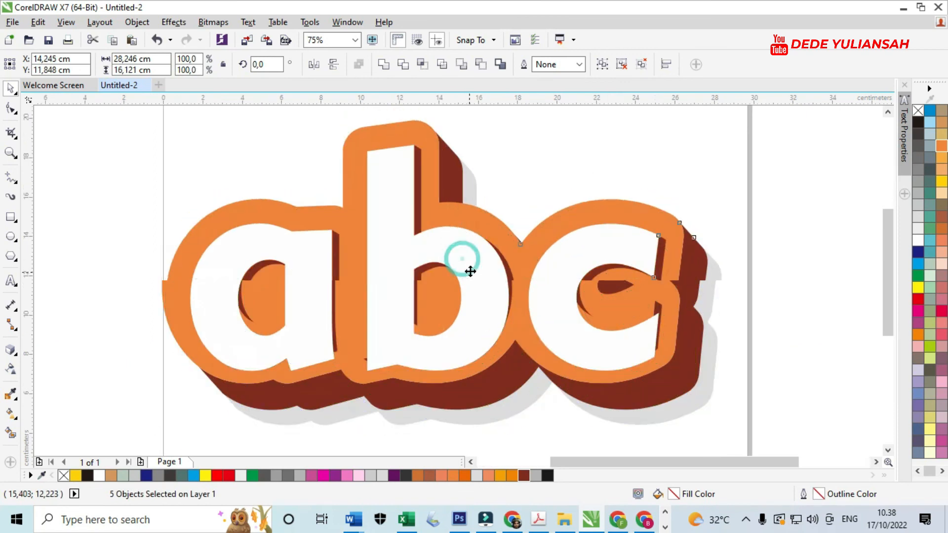
key(ctrl+g)
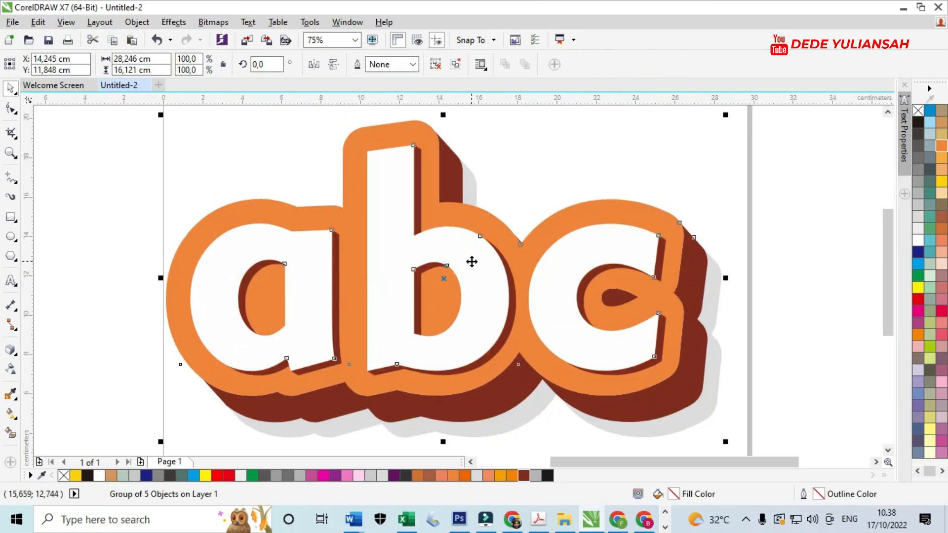
key(p)
scroll(544, 239, down, 2)
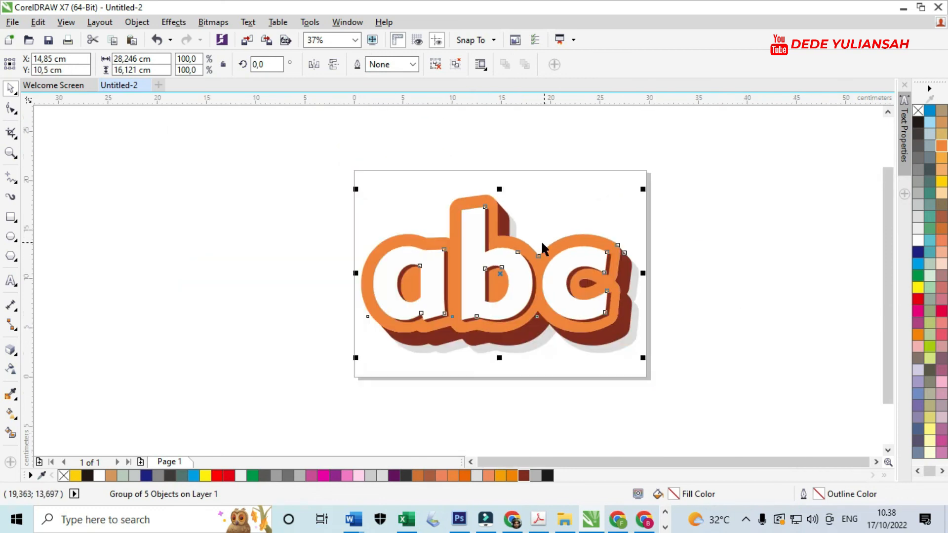
scroll(443, 272, up, 2)
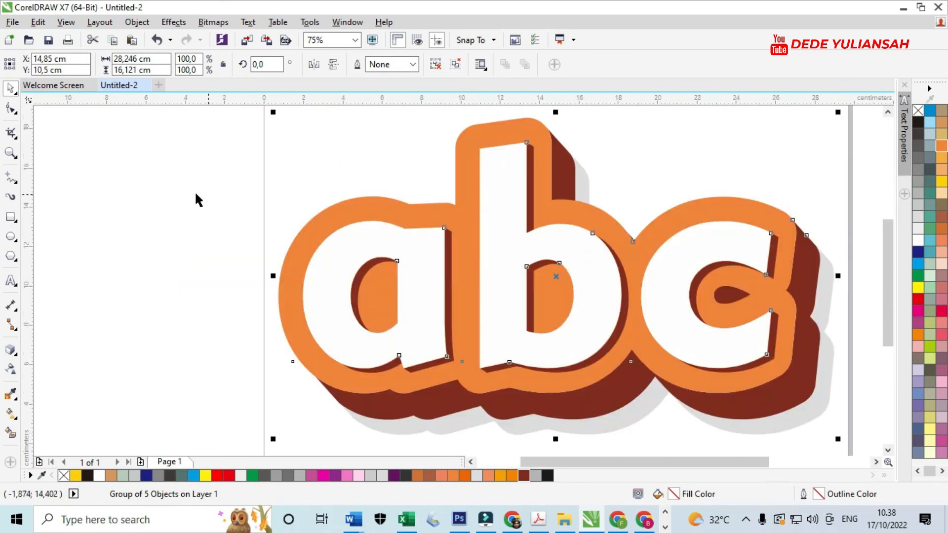
click(144, 189)
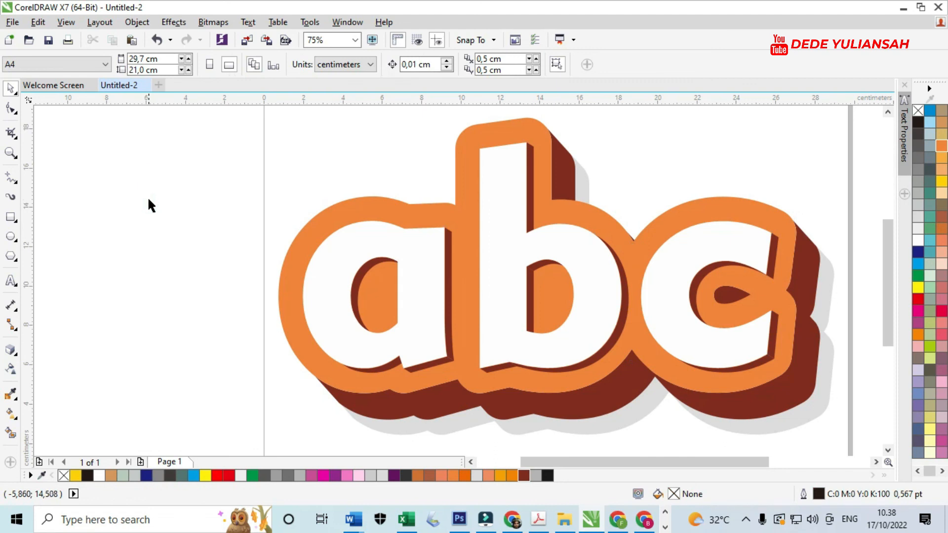